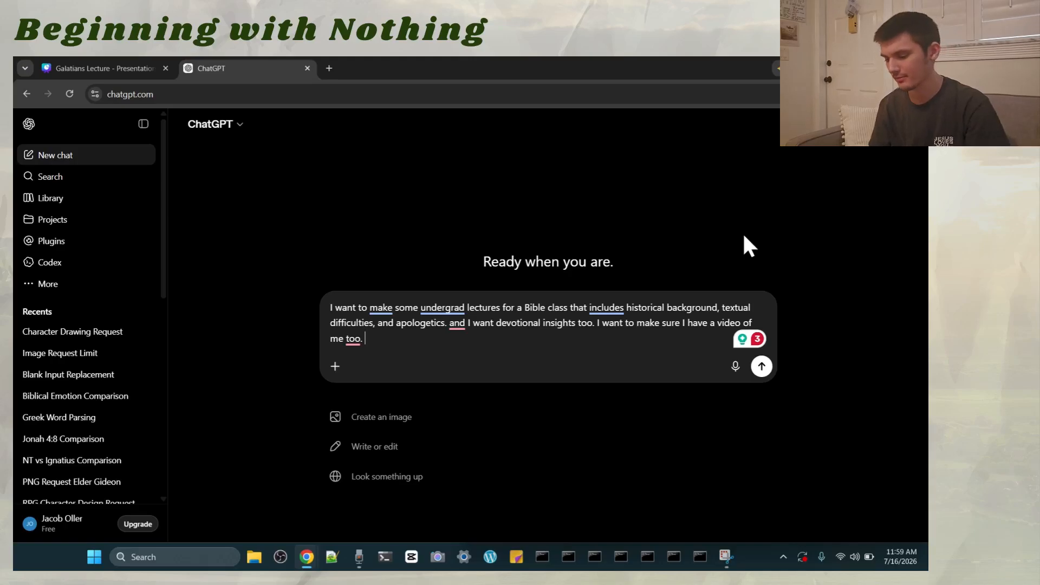
- Add the line "Give me some ideas for layouts" below the lecture description in the prompt and send it
key(shift+Return)
key(shift+Return)
text(Give me some ideas for layouts)
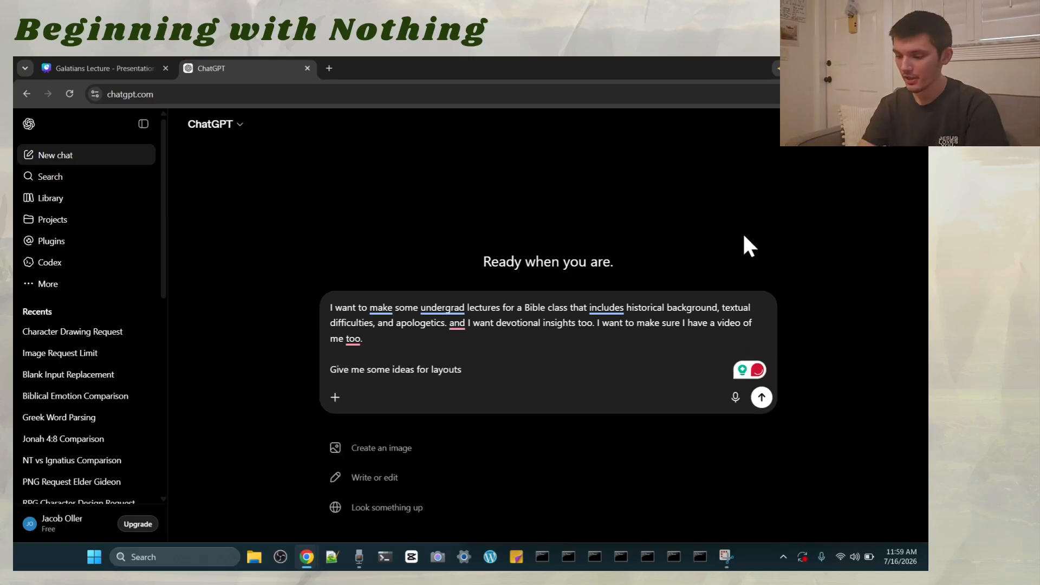
key(Return)
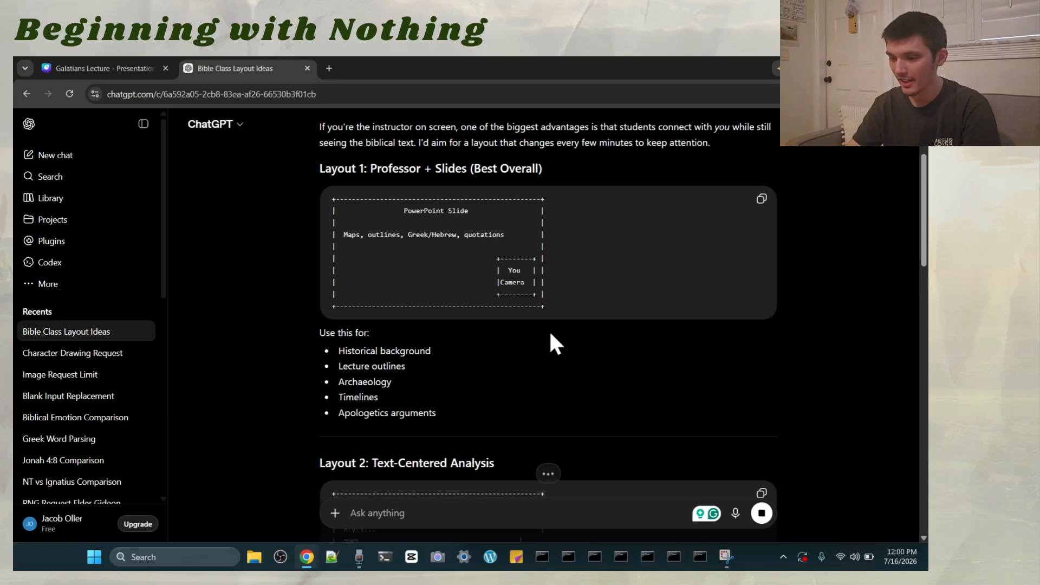
- Read through the suggested lecture layouts in the ChatGPT reply, comparing them with the Galatians Lecture slides in Canva
click(77, 63)
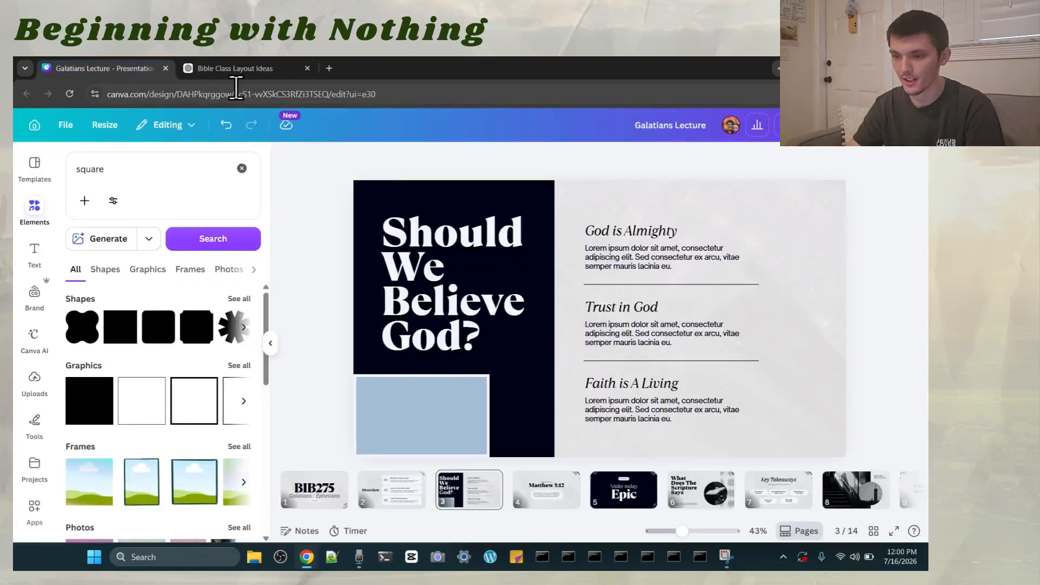
click(233, 69)
click(105, 68)
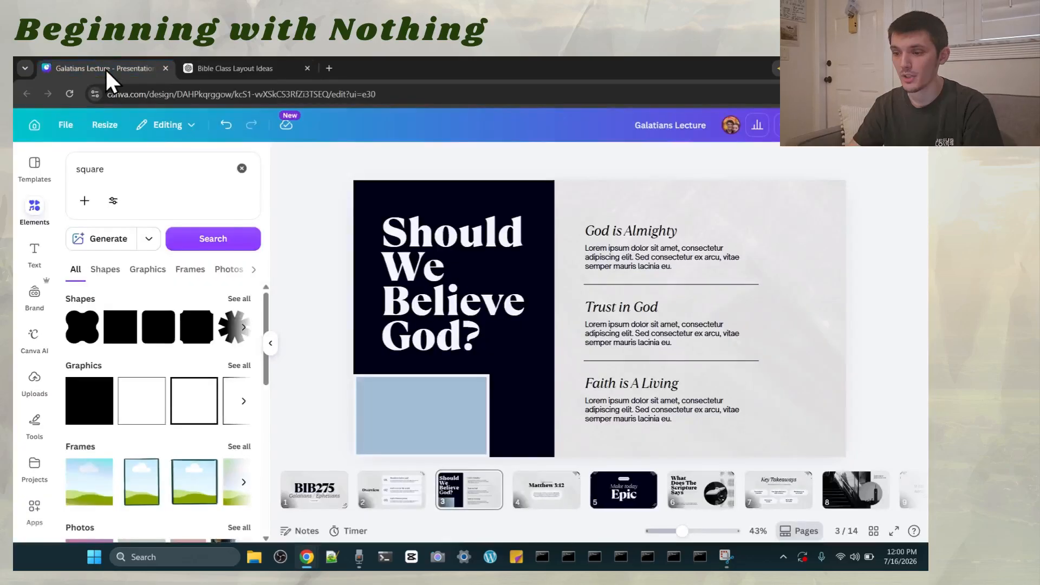
click(240, 70)
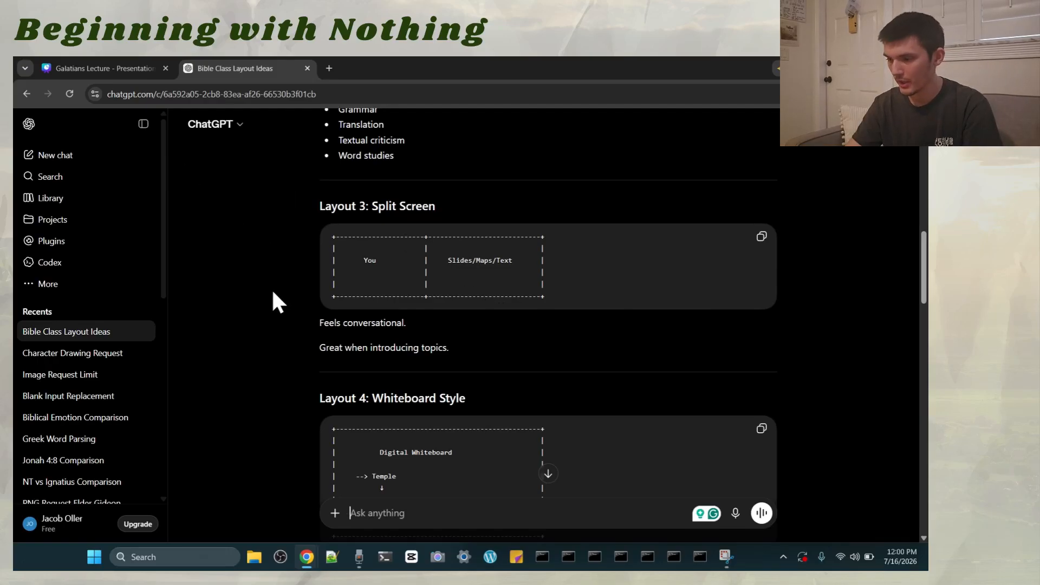
scroll(274, 291, down, 4)
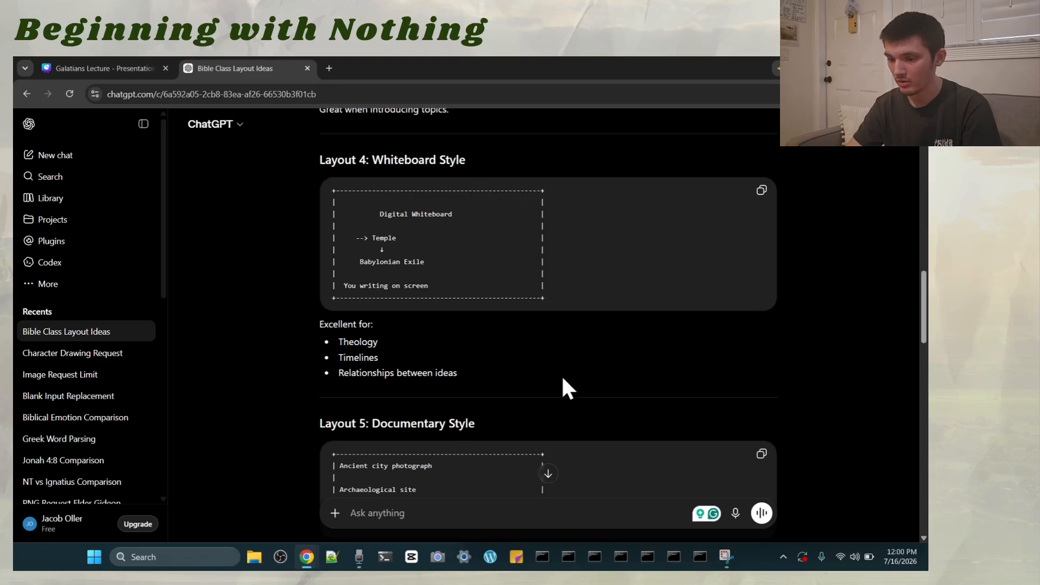
scroll(561, 388, down, 10)
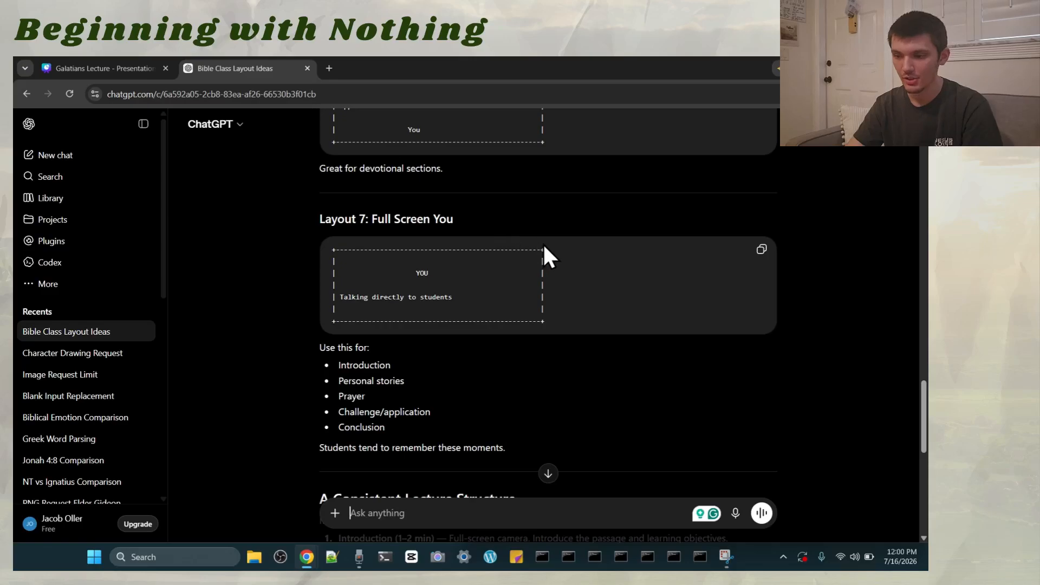
scroll(804, 277, down, 10)
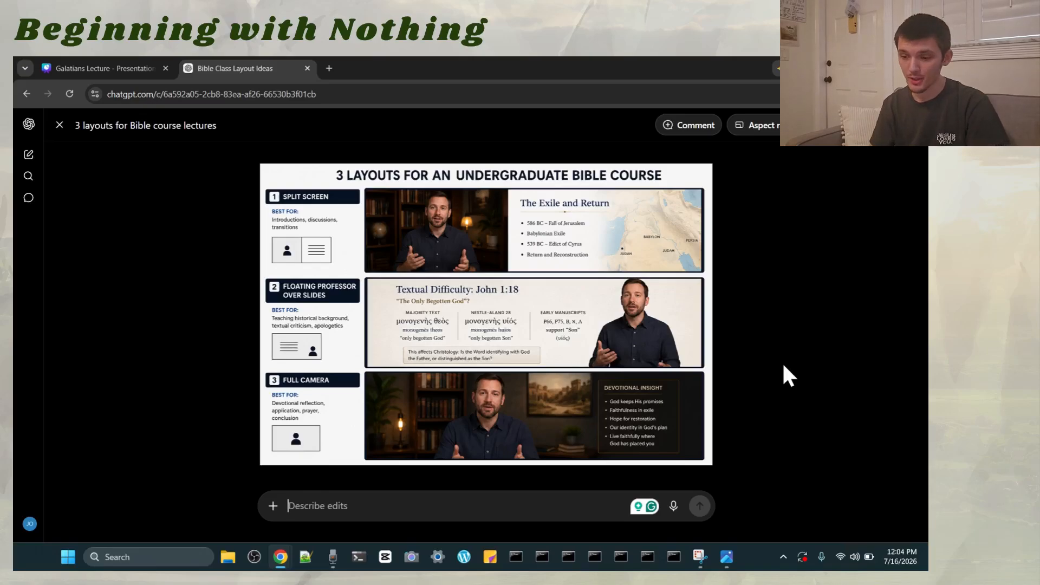
- In Canva, duplicate slide 3 and rearrange the copy, enlarging the blue video area and moving the shrunken title above the lowered three points
key(ctrl+shift+Tab)
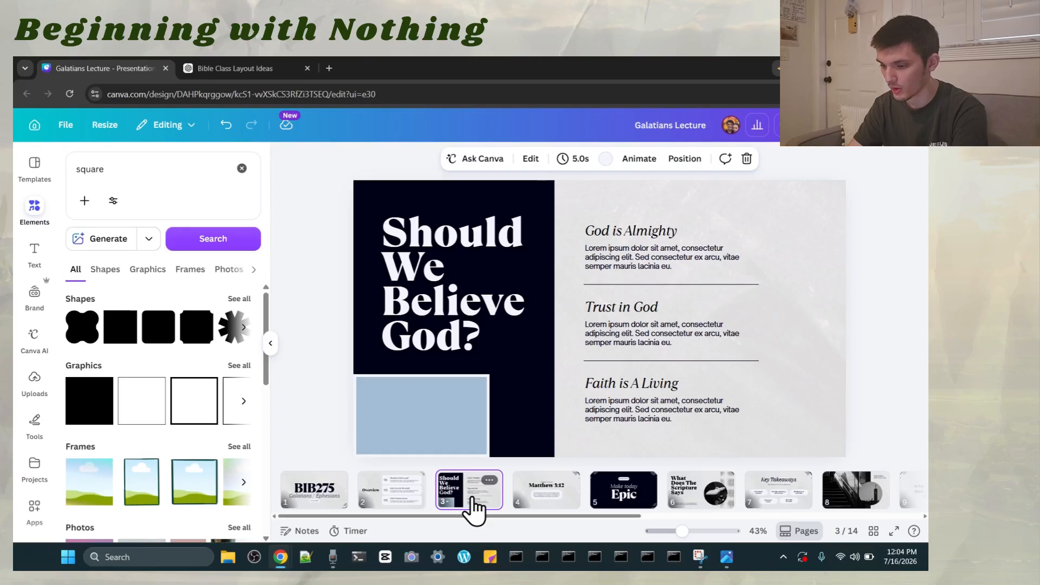
key(ctrl+d)
shift+click(622, 364)
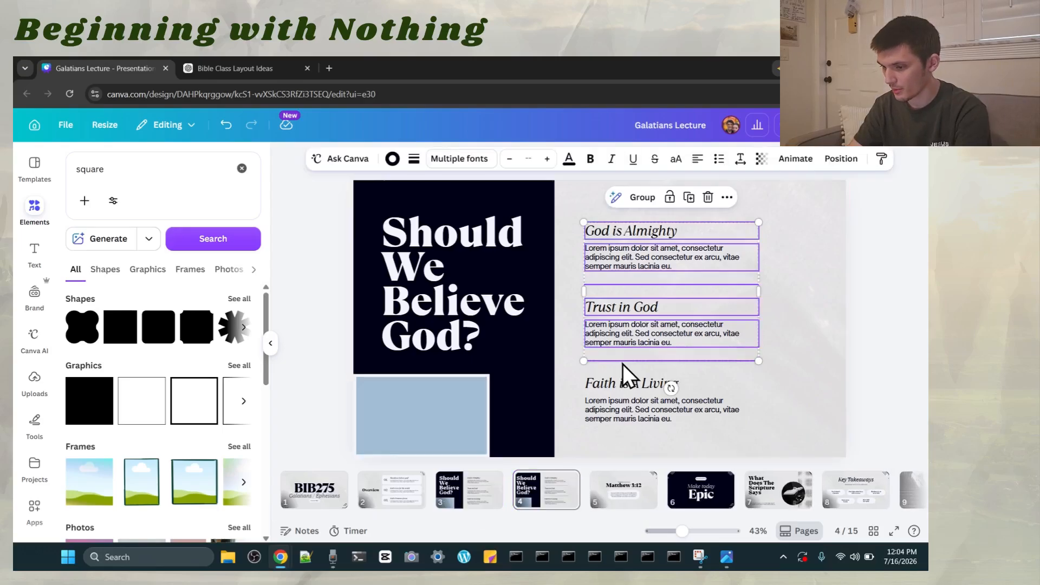
shift+click(622, 384)
shift+click(622, 400)
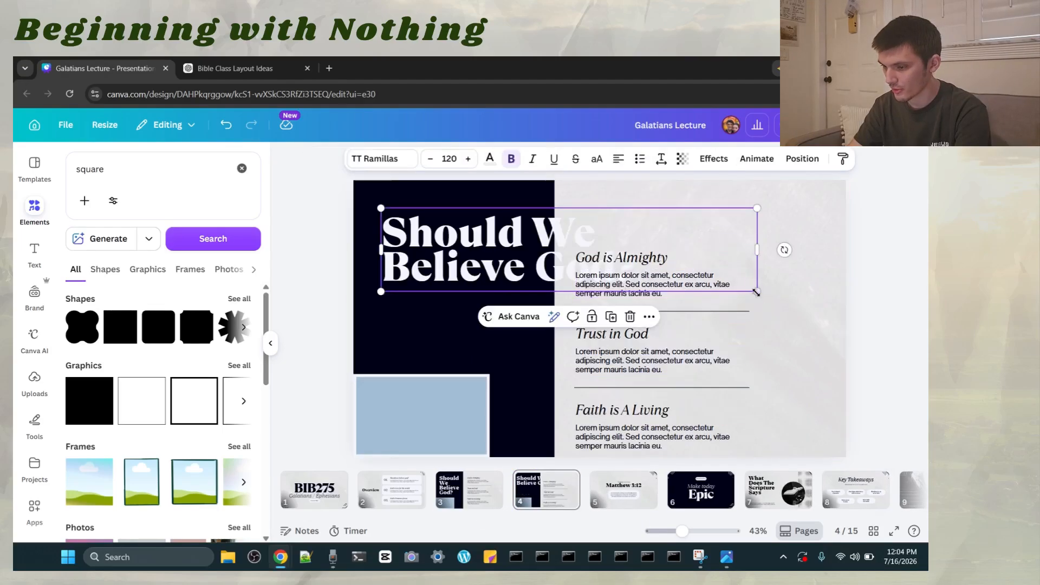
drag(757, 292, 599, 250)
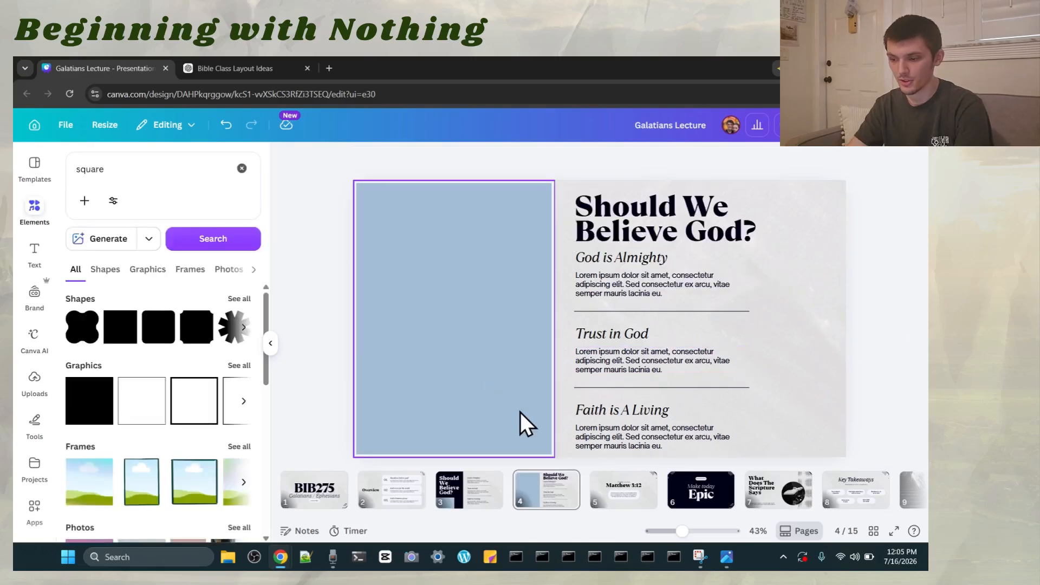
click(551, 504)
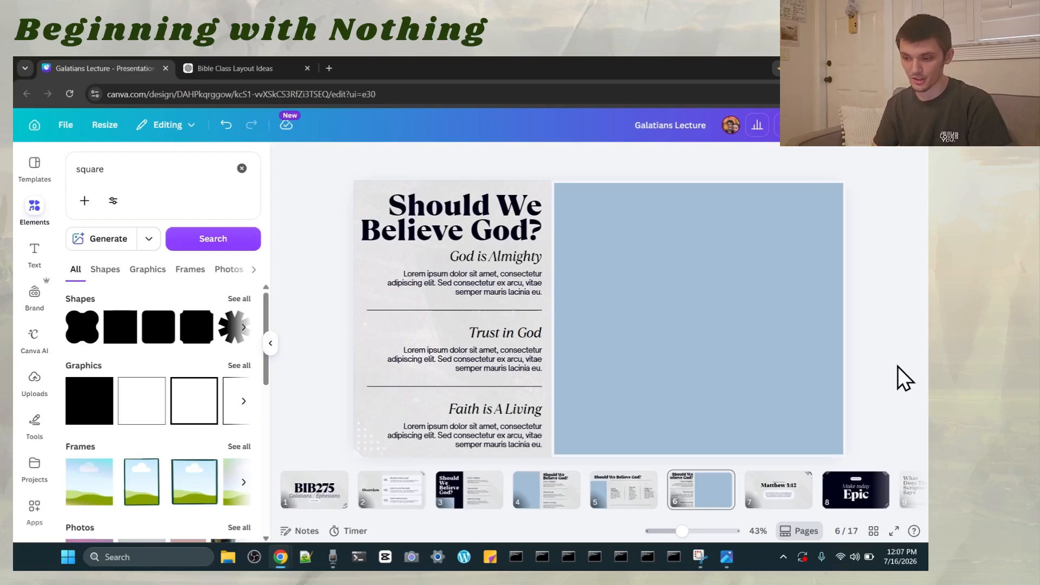
- Examine the layout variations on slides 4 to 6, comparing the placement of the video area and text
scroll(898, 366, up, 3)
scroll(902, 410, down, 2)
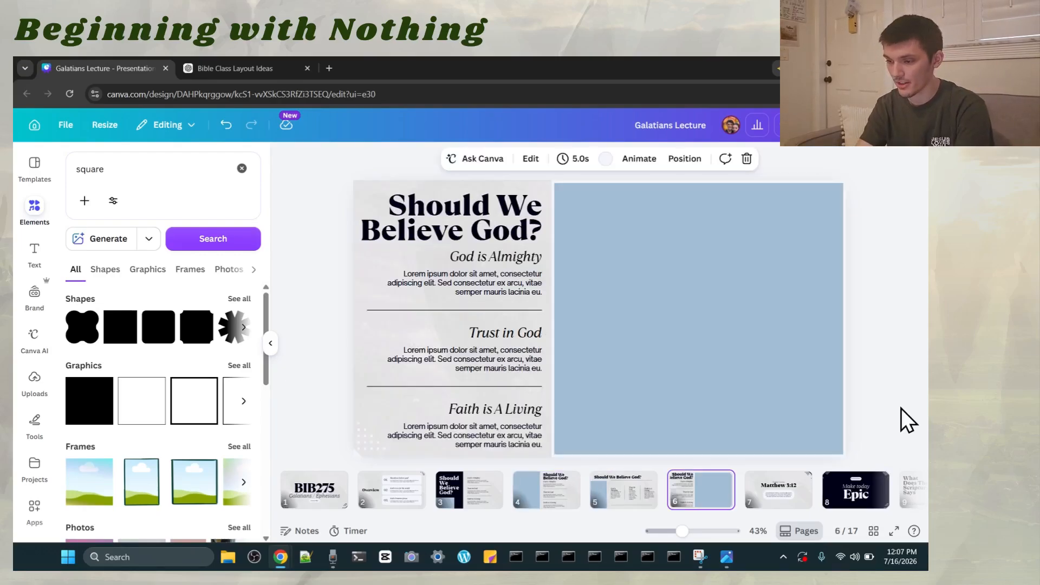
scroll(901, 410, up, 5)
scroll(902, 409, down, 2)
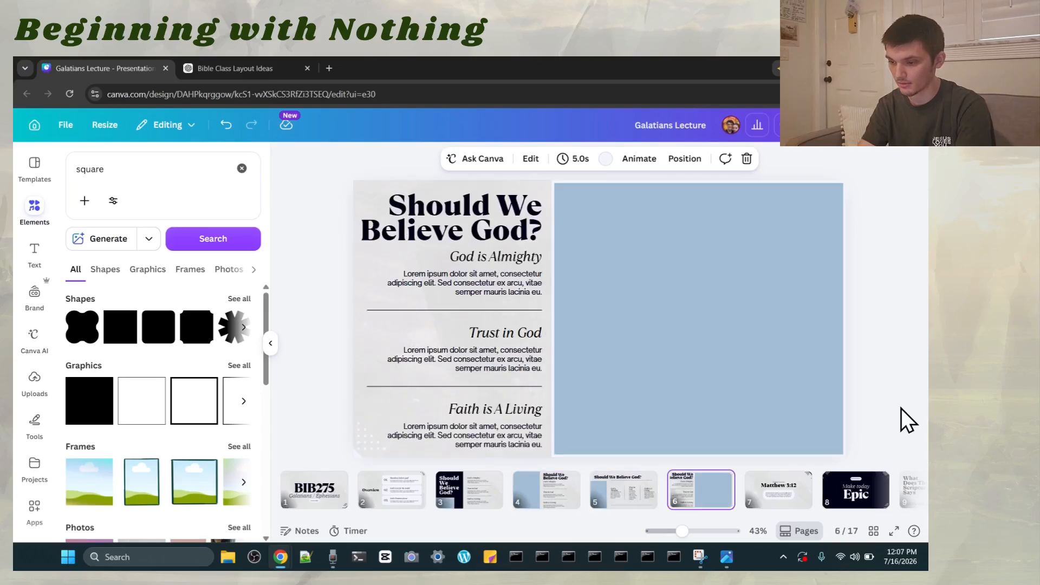
scroll(894, 391, up, 1)
scroll(896, 391, up, 1)
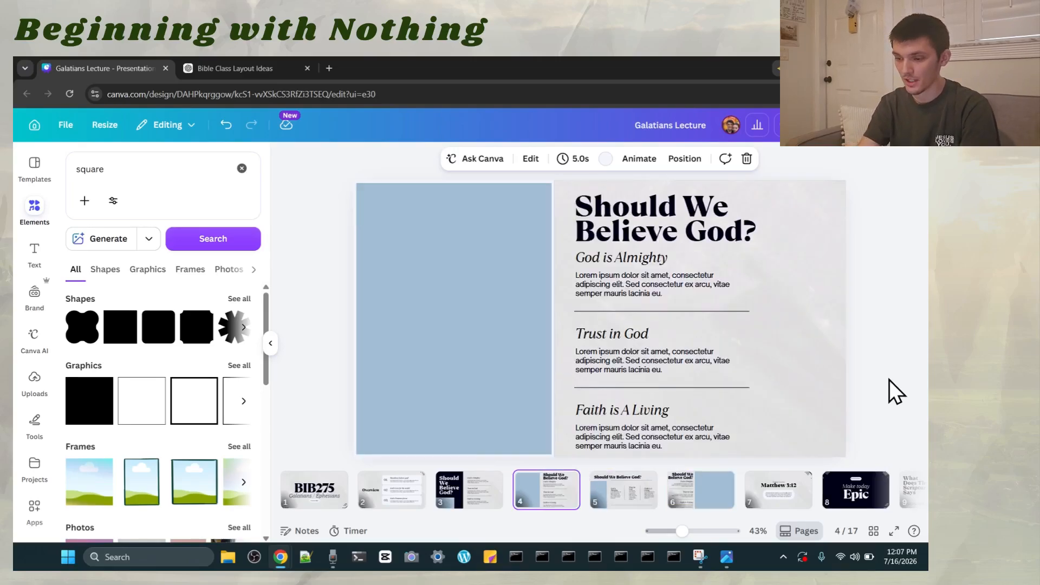
scroll(889, 379, down, 1)
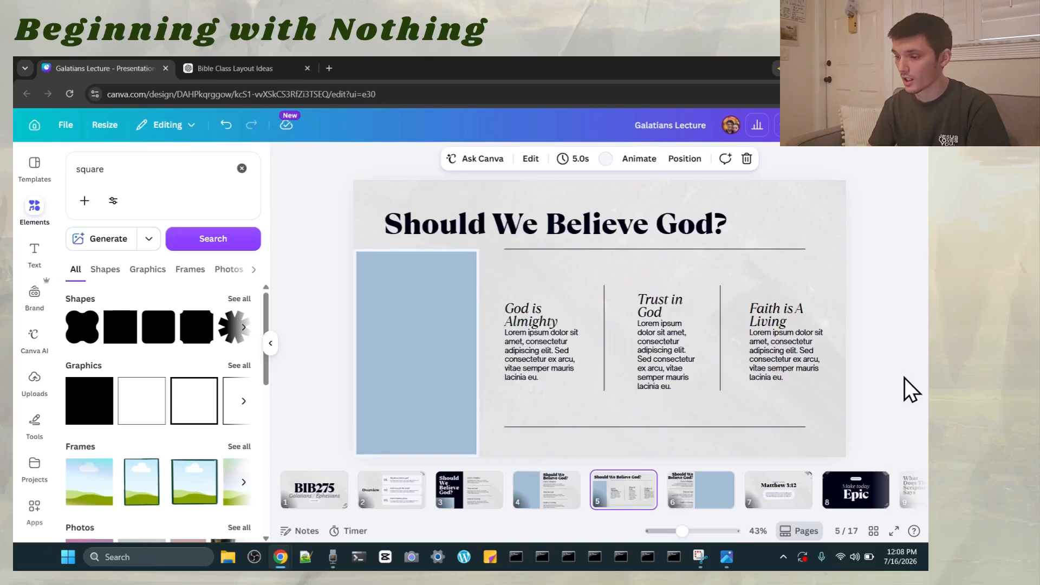
scroll(905, 379, up, 1)
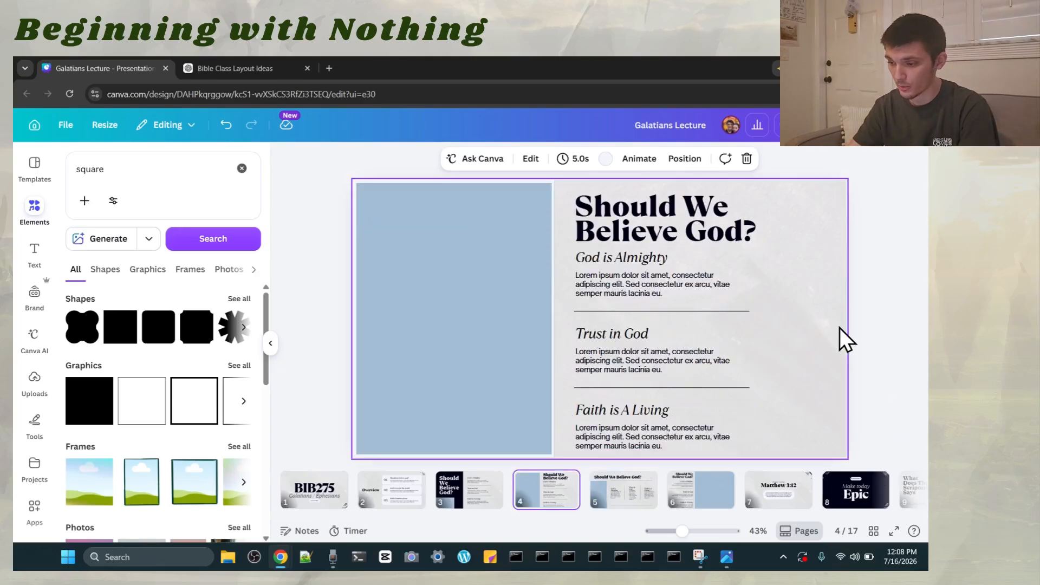
- Scale down the three-point text block on slide 4 and move it slightly lower, away from the title
drag(883, 279, 592, 443)
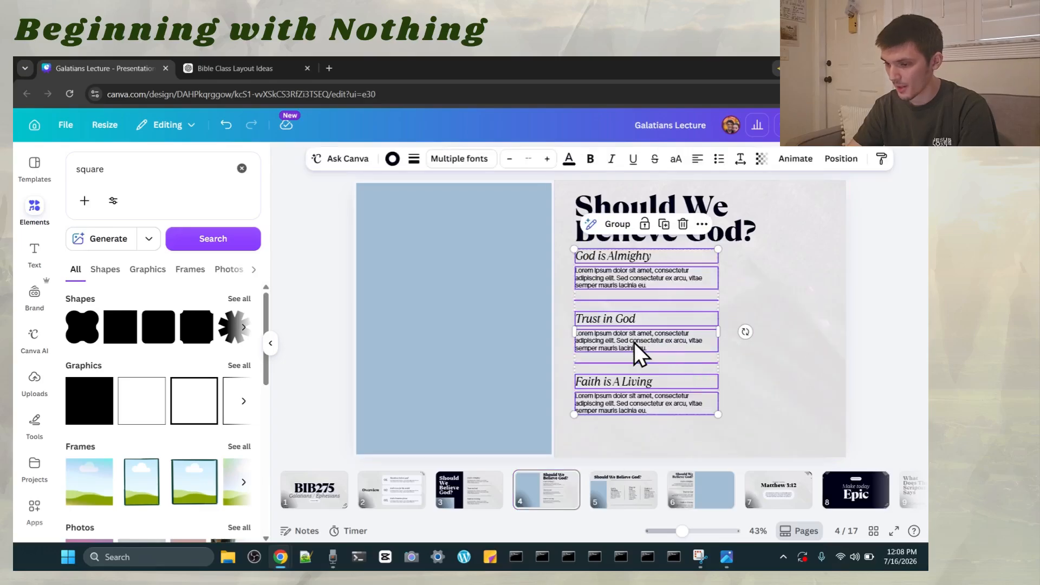
drag(634, 342, 631, 355)
click(867, 352)
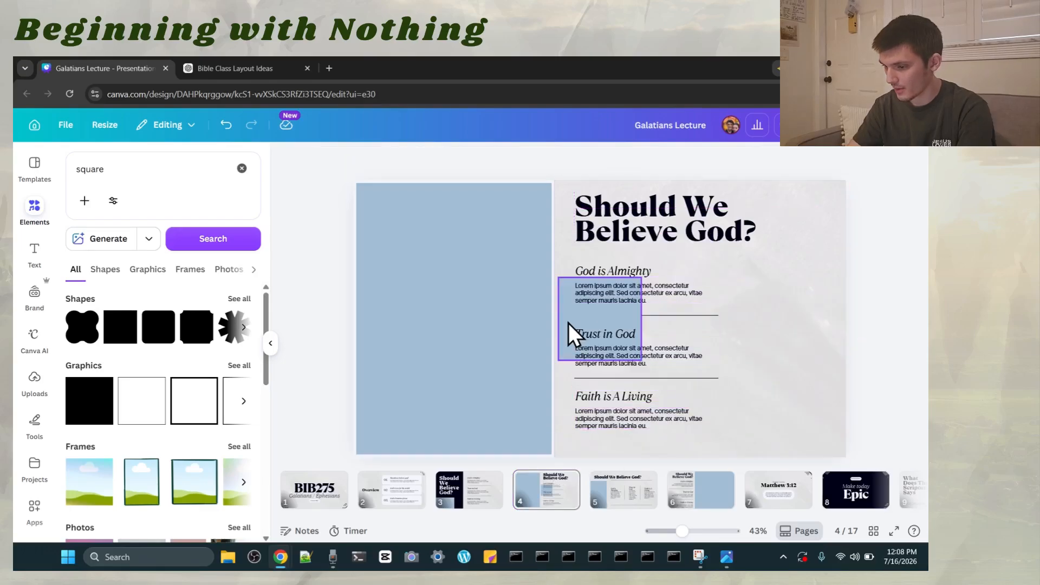
- Fit a translucent, bordered box behind the three points on slide 4 with a stroke weight of 9
click(569, 324)
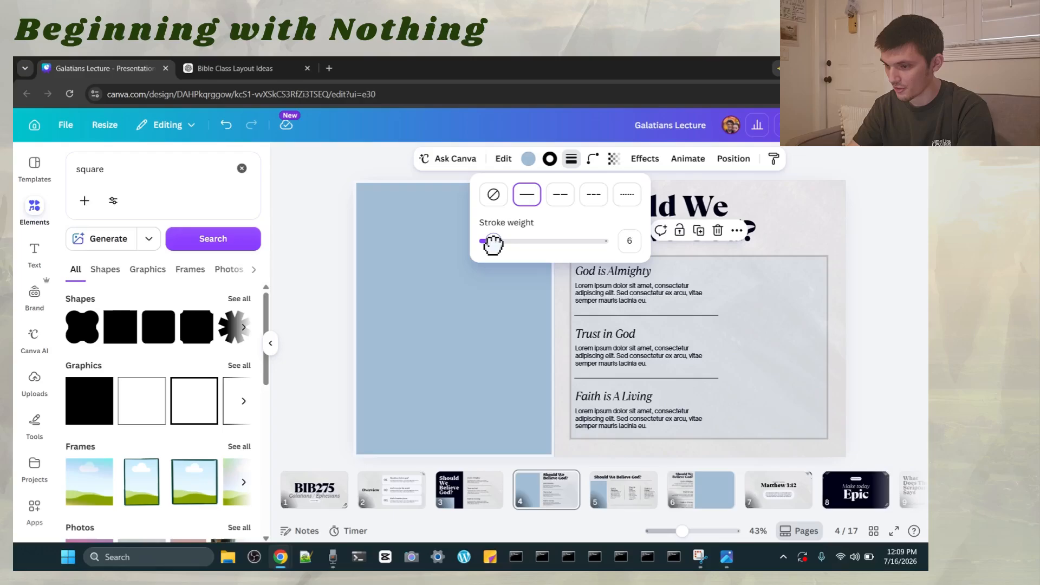
drag(492, 242, 495, 244)
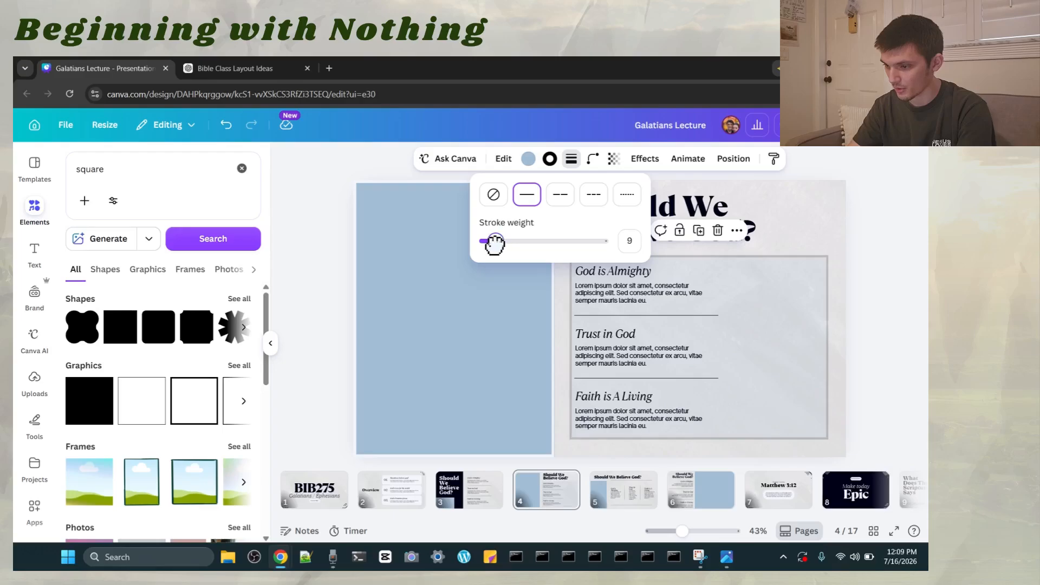
click(879, 344)
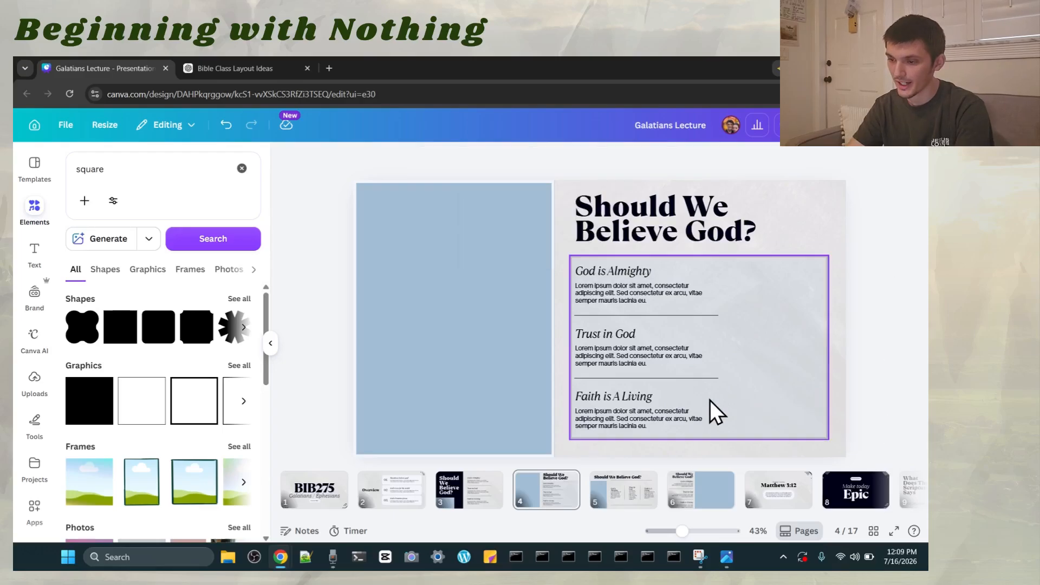
click(801, 381)
click(867, 325)
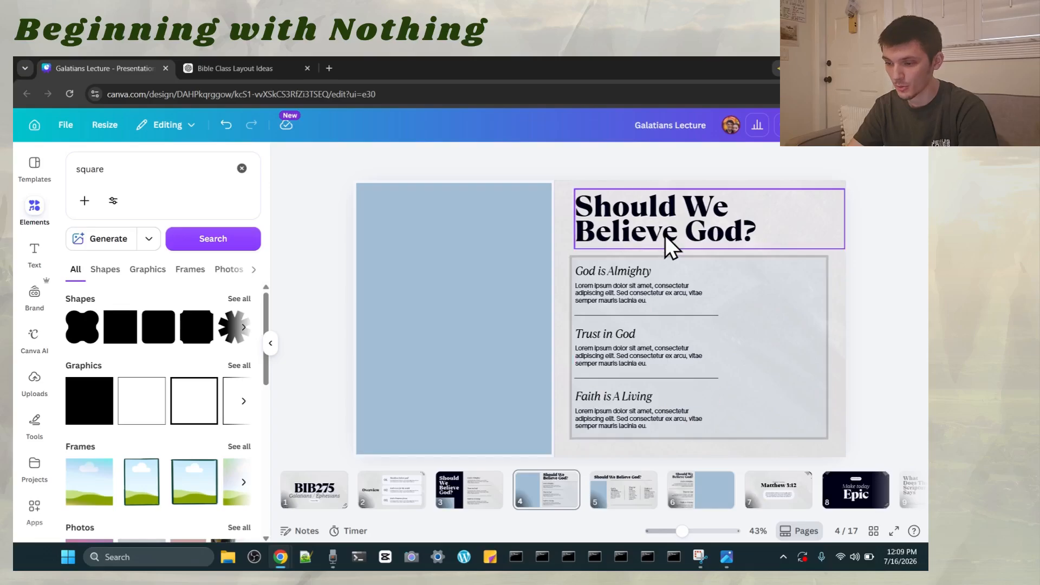
- On slide 6, scale down the three points together with their box to leave a margin around them
click(700, 489)
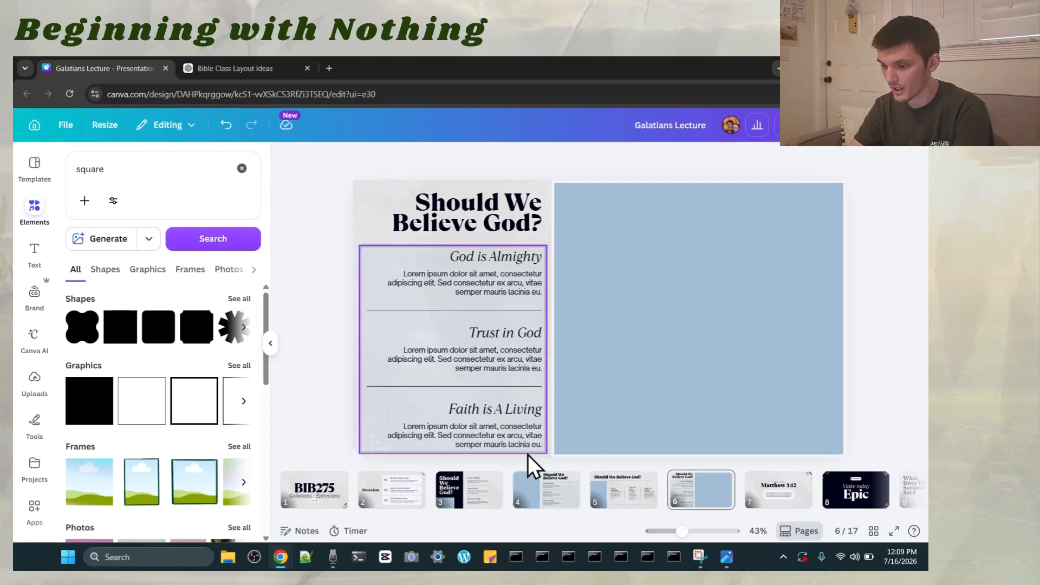
drag(322, 259, 523, 448)
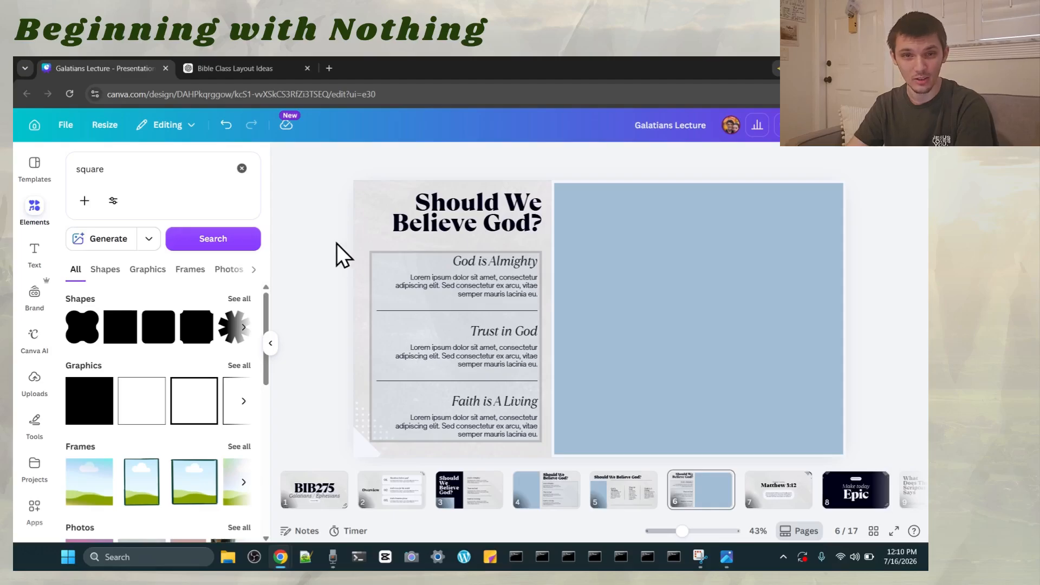
- Add an "APOLOGETICS INTRODUCTION" text label in slide 6's lower-left corner and shrink the boxed points to clear it
key(t)
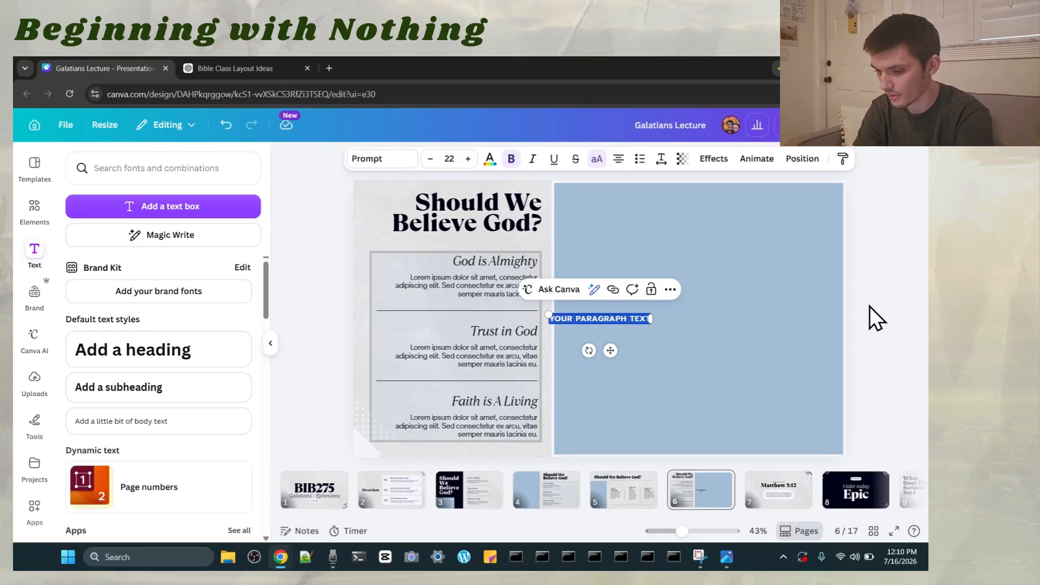
key(BackSpace)
text(APOLOGETICS INTRODUCTION)
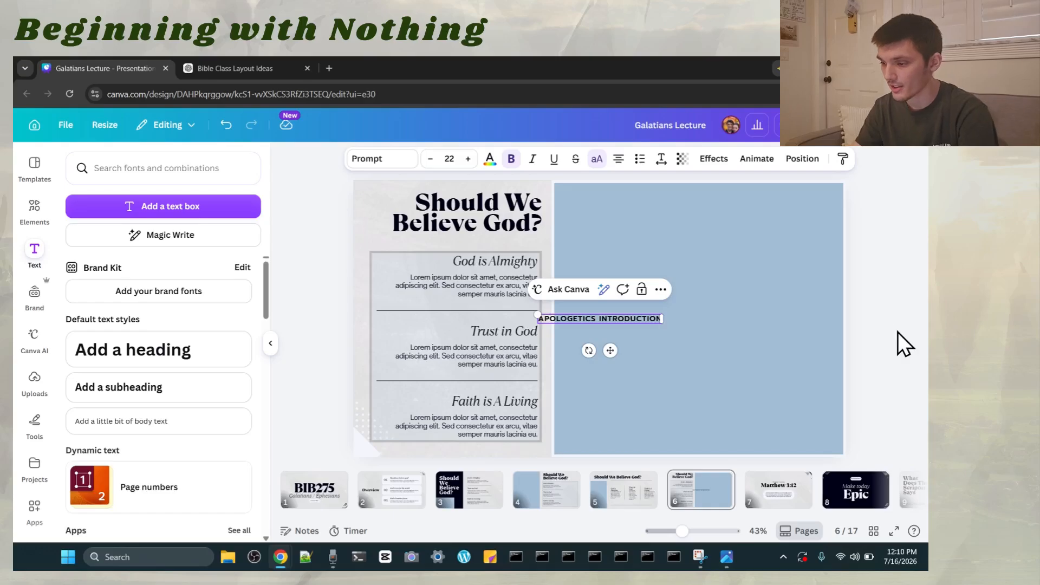
click(894, 332)
drag(607, 321, 426, 451)
click(314, 444)
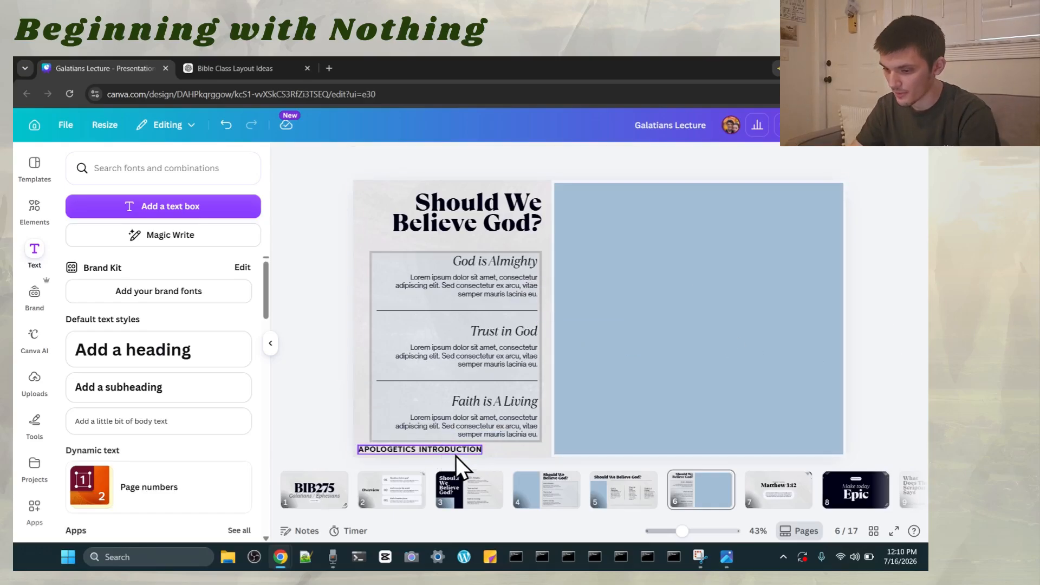
drag(321, 248, 528, 440)
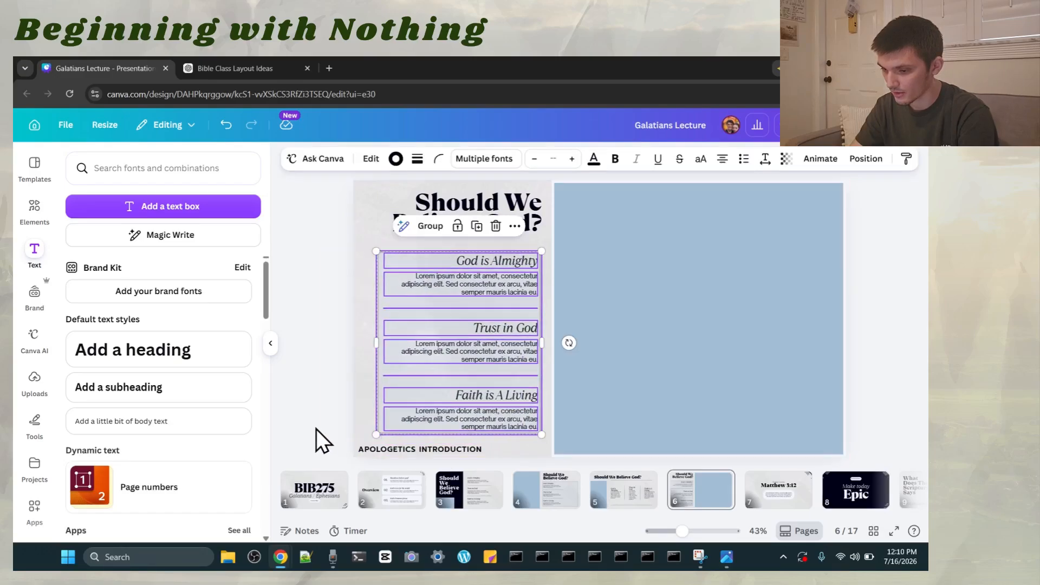
- Position the "APOLOGETICS INTRODUCTION" label in slide 4's lower-right corner and place a copy reading "EPISTOMOLOGY" just below the title
drag(780, 450, 790, 449)
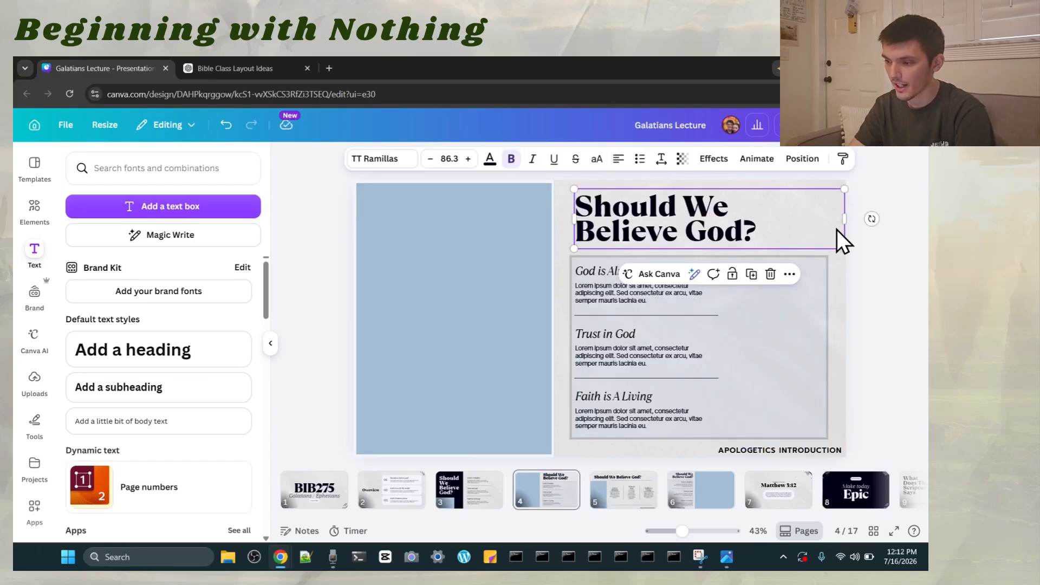
drag(793, 451, 646, 259)
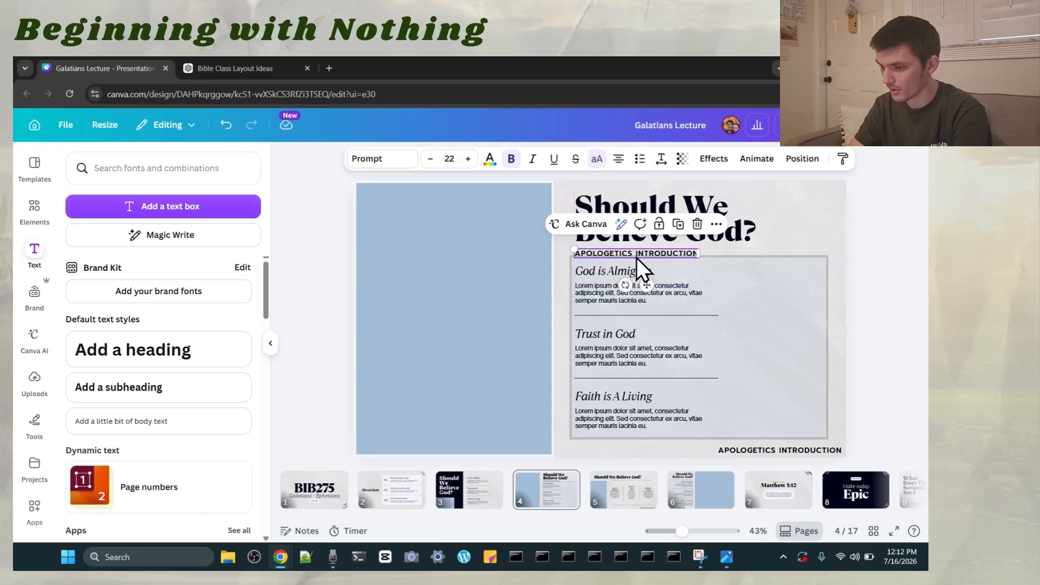
click(699, 274)
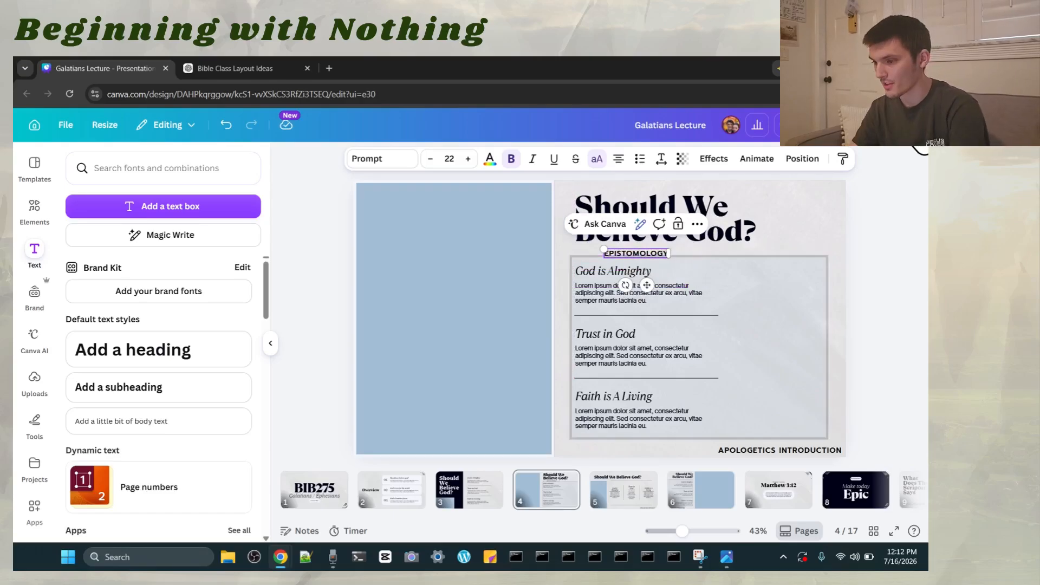
click(889, 302)
drag(637, 255, 610, 246)
- Reduce the size of slide 4's title "Should We Believe God?" so it clears the "EPISTOMOLOGY" subtitle
click(789, 234)
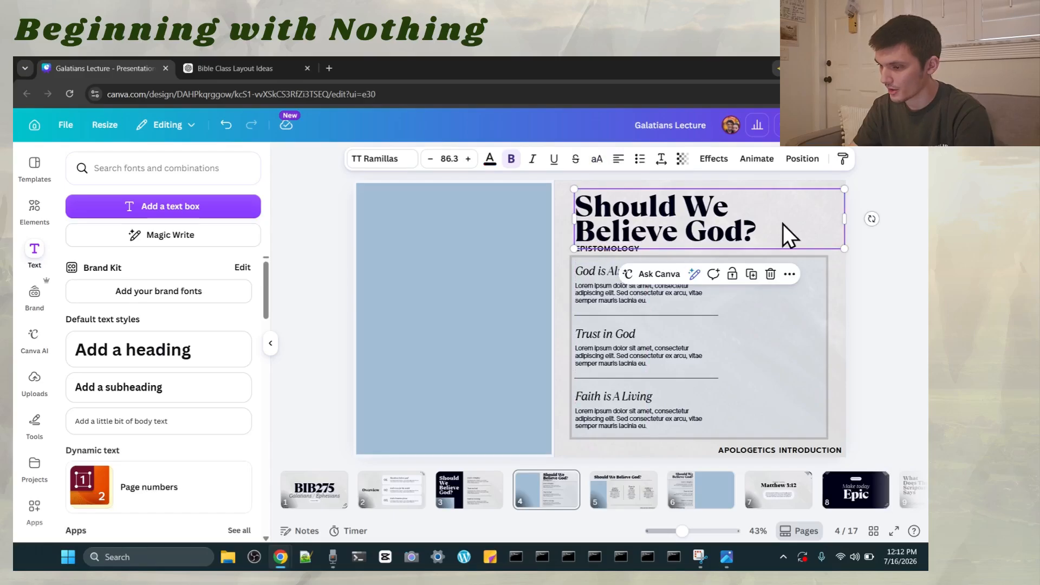
drag(845, 248, 819, 243)
click(890, 284)
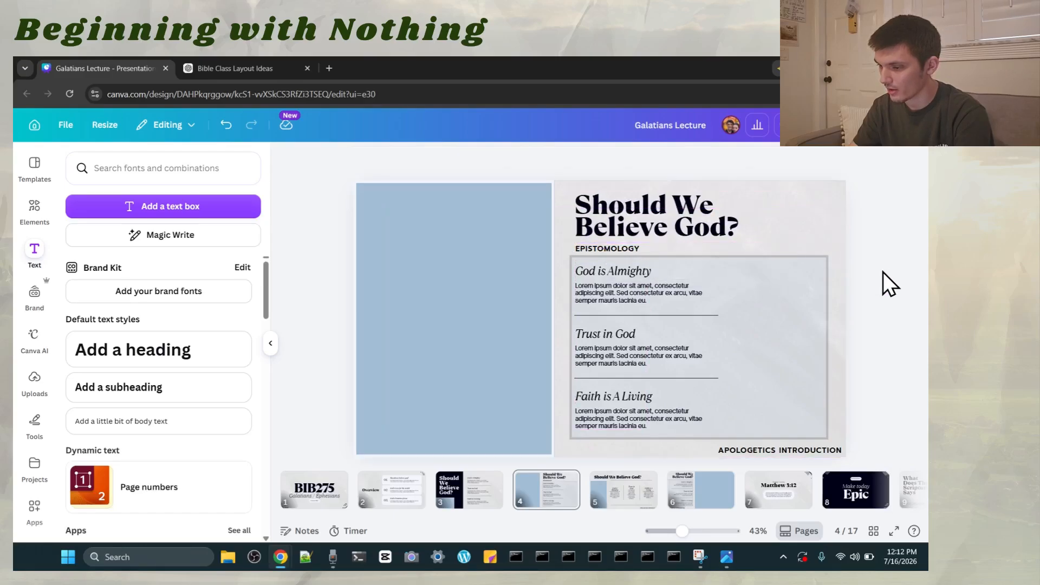
- On slide 5, move the "EPISTOMOLOGY" label beneath the title so it lines up with the title's left edge
click(624, 489)
click(632, 360)
click(605, 245)
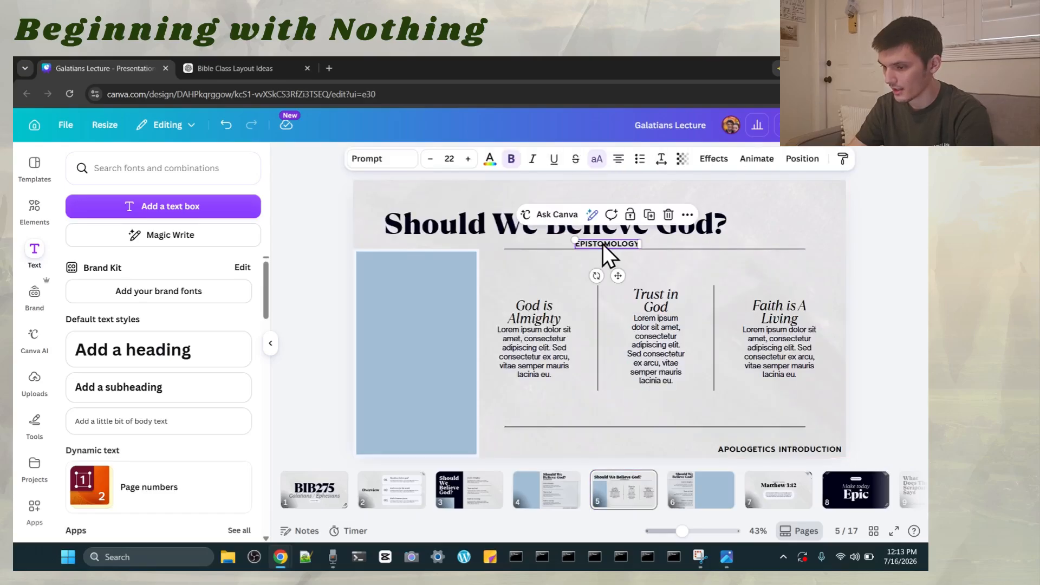
drag(606, 246, 415, 242)
click(456, 243)
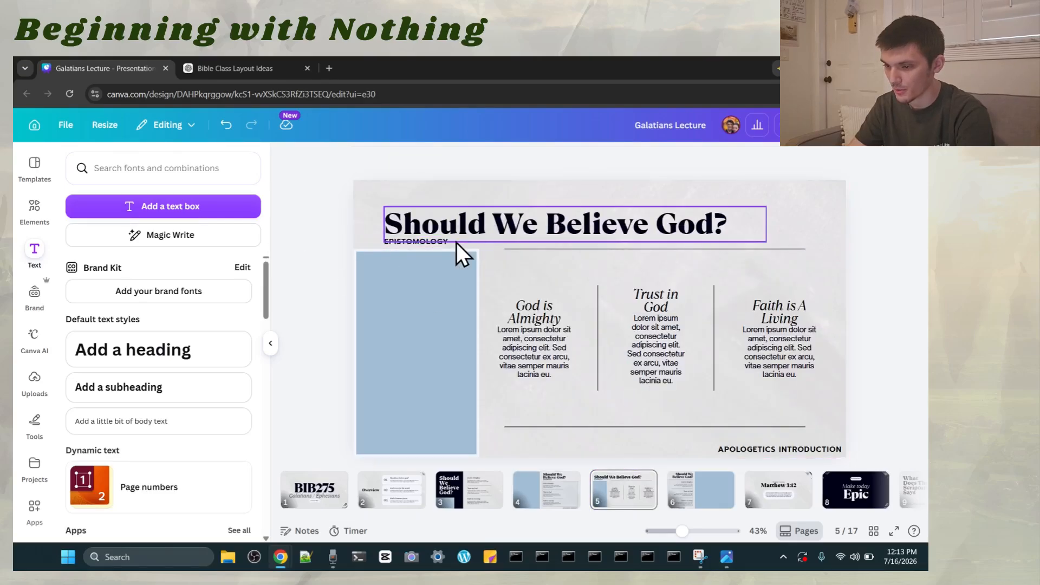
click(457, 243)
shift+click(415, 245)
scroll(918, 252, down, 2)
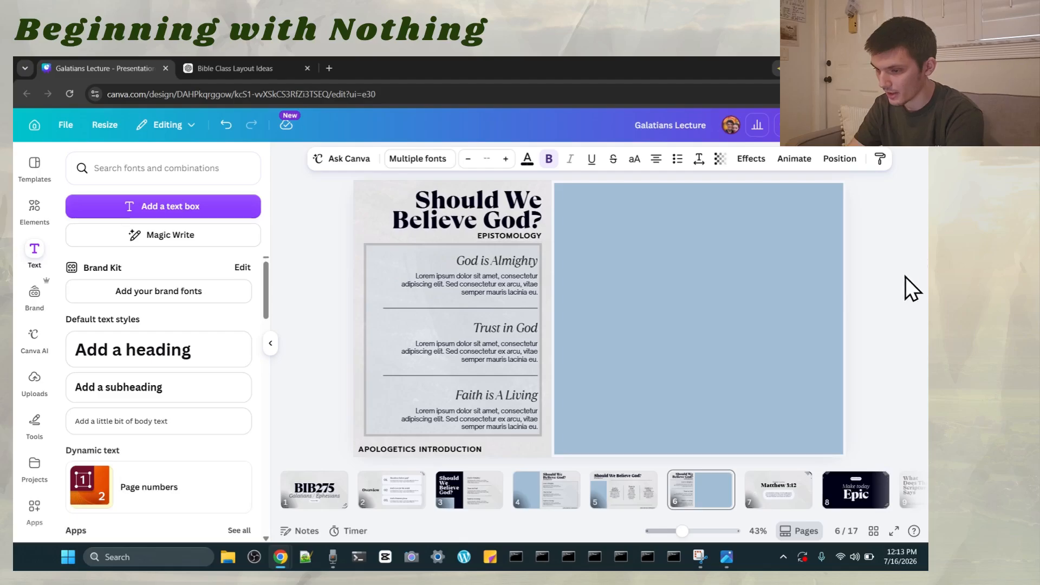
- On slide 4, replace the text under "God is Almighty" with enlarged bullets "He is the most powerful" and "He is the strongest", font size about 28.6
scroll(875, 356, up, 3)
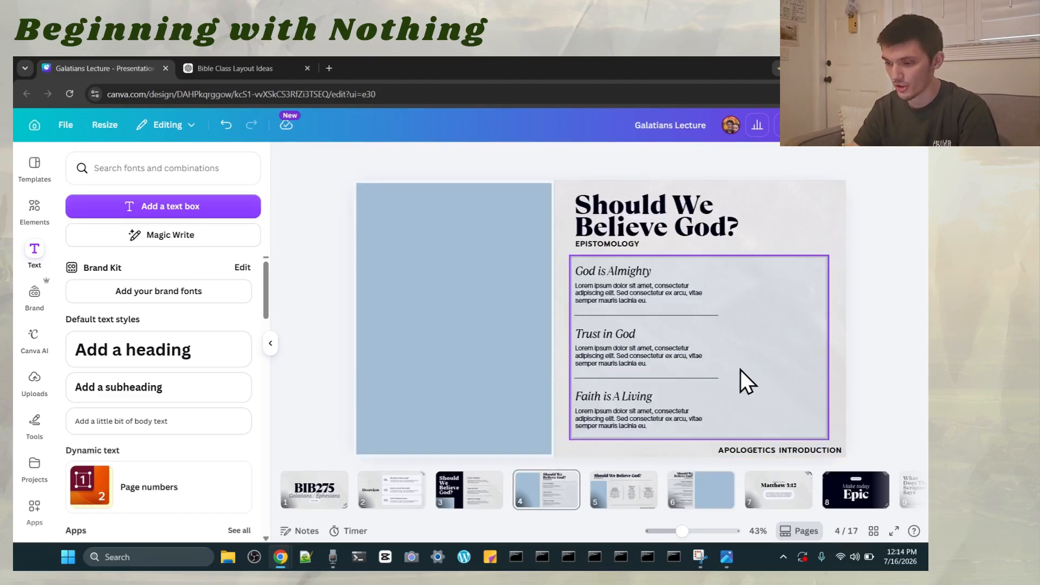
double_click(677, 295)
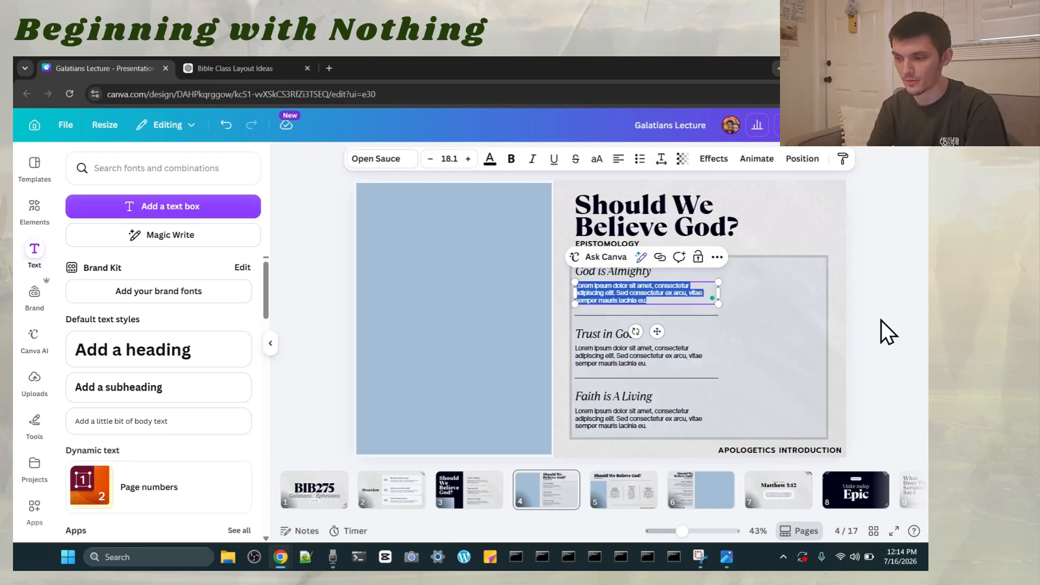
key(BackSpace)
key(ctrl+shift+8)
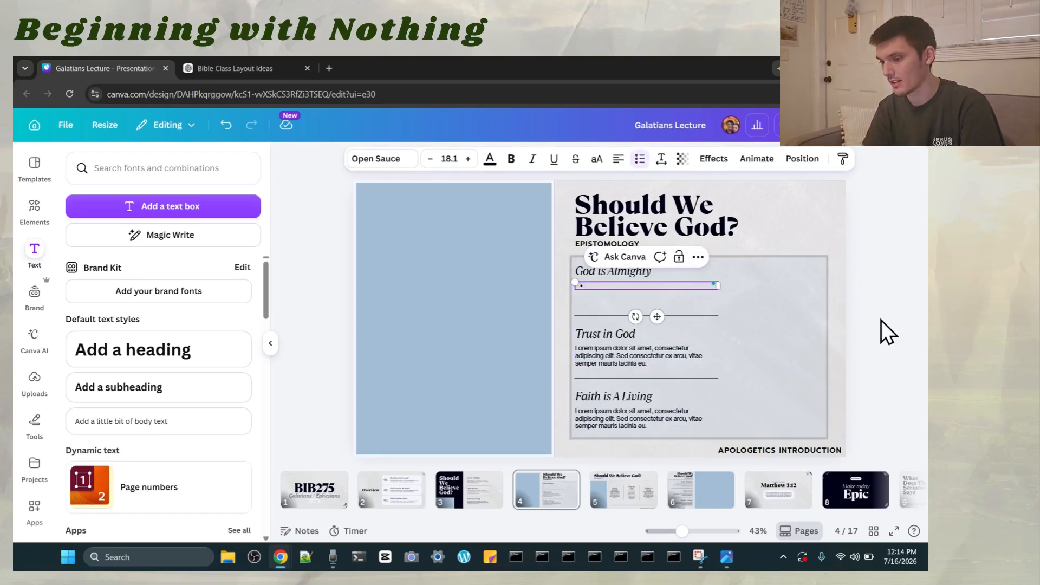
text(He is the most powerful He is the strongest)
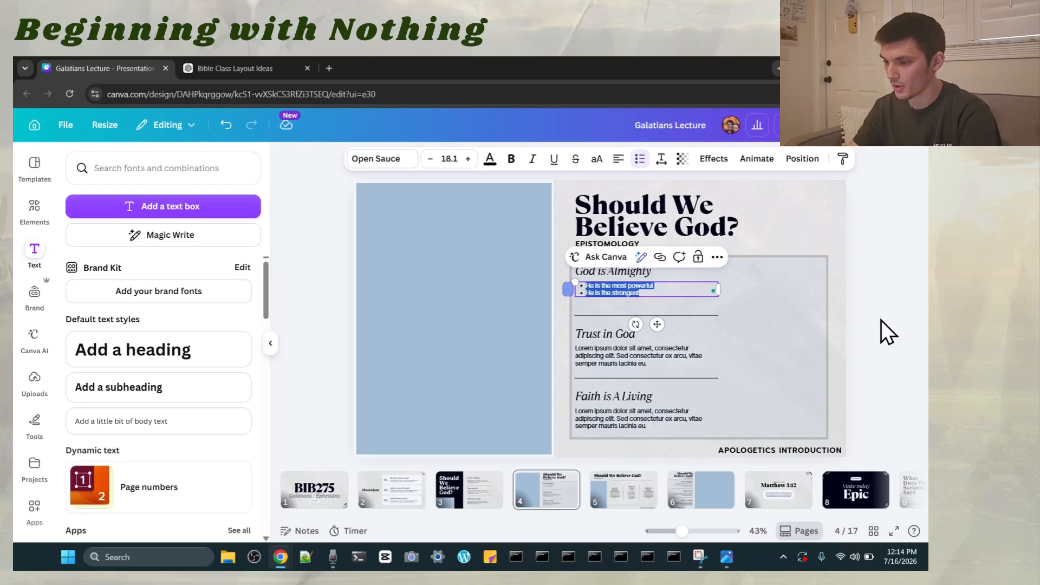
scroll(706, 311, up, 5)
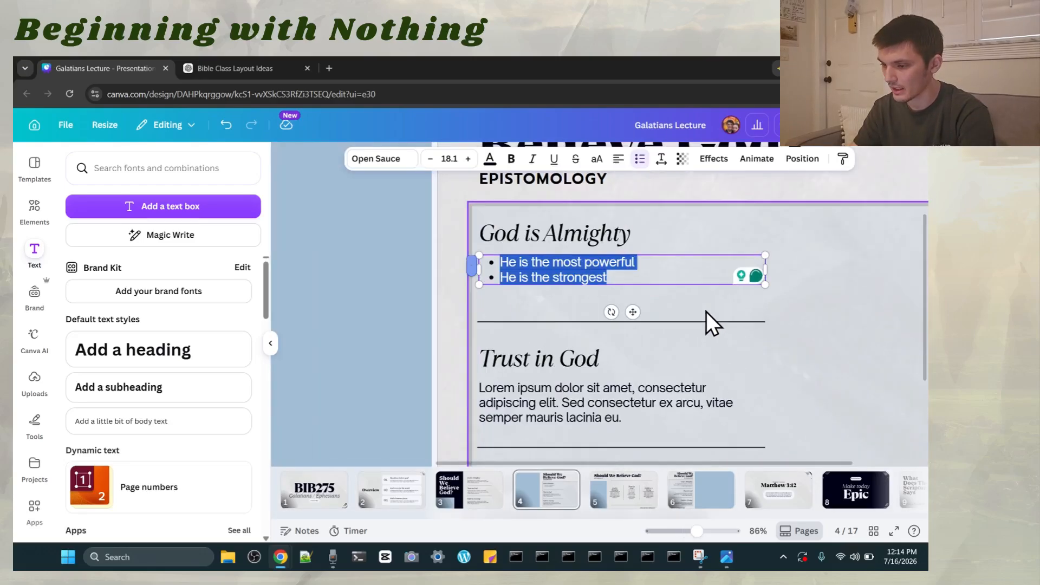
drag(772, 288, 915, 337)
key(ctrl+z)
scroll(790, 395, down, 2)
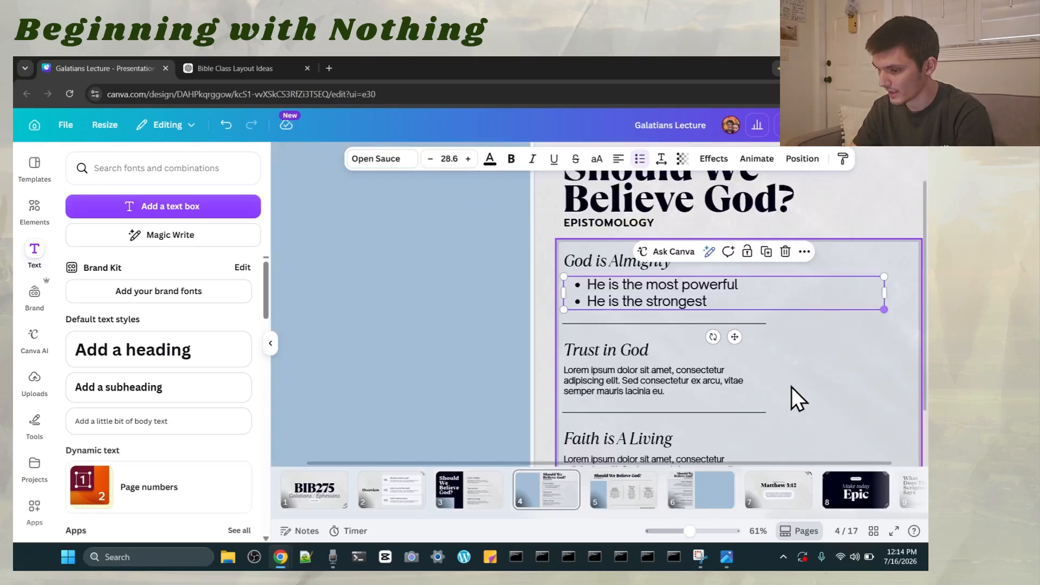
- Replace the text under "Trust in God" with bullets "He can do anything" and "He is wise", enlarged to a font size of about 30.7
triple_click(628, 376)
key(BackSpace)
key(ctrl+shift+8)
text(He can do anything He is wise)
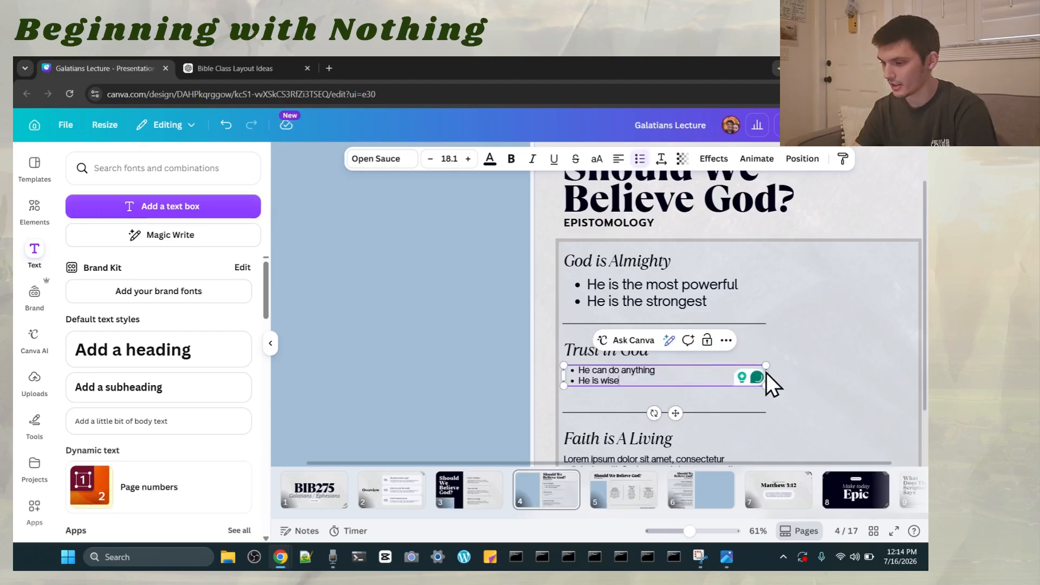
drag(766, 386, 900, 421)
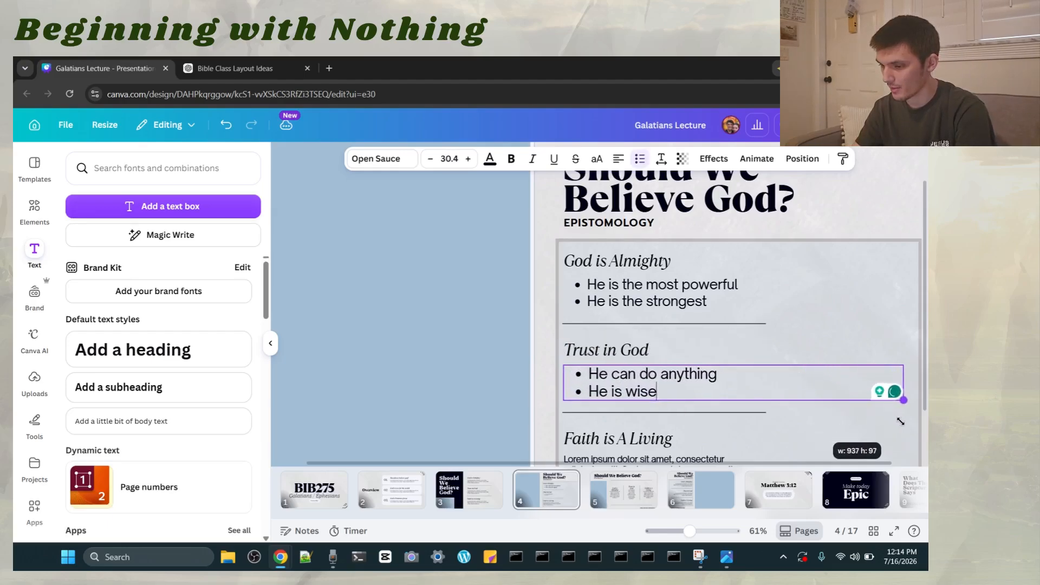
- Set the font size of the bullets under "God is Almighty" and "Trust in God" to 30
click(703, 287)
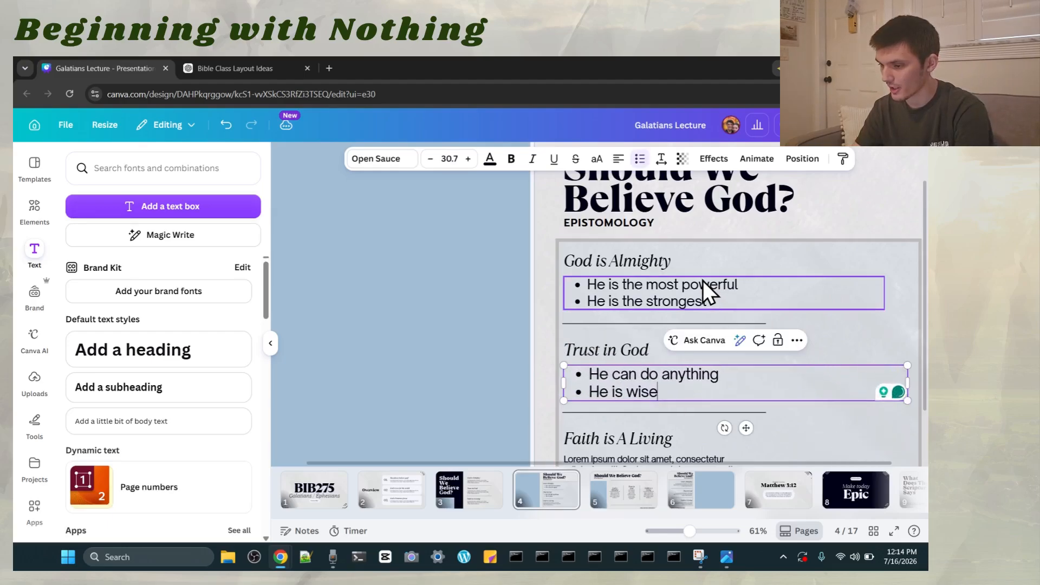
click(452, 159)
click(469, 158)
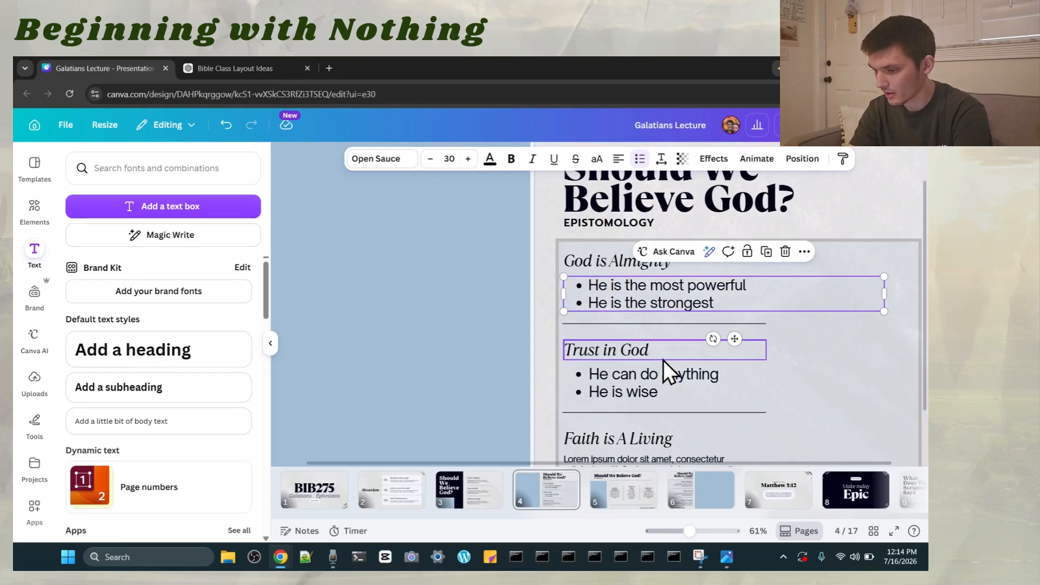
click(667, 379)
click(452, 161)
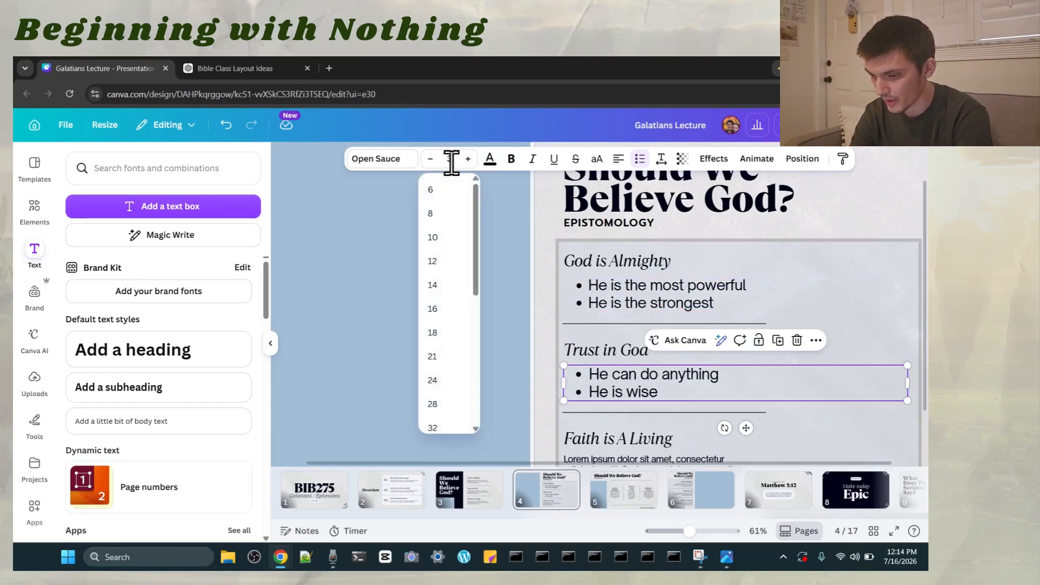
key(Escape)
scroll(569, 297, down, 3)
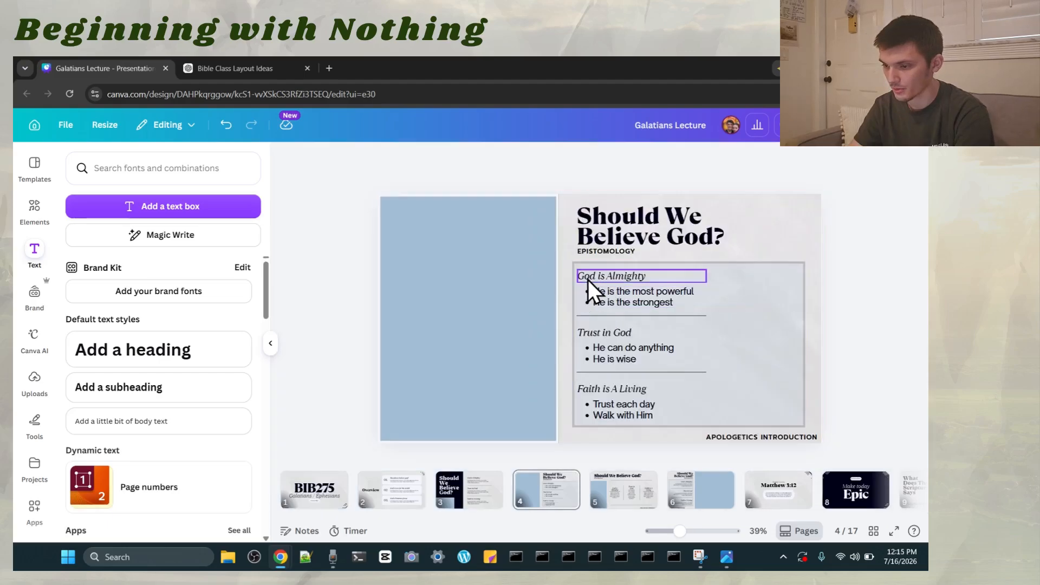
- Duplicate slide 4 and, on the copy, move the "God is Almighty" heading down to the bottom of the box
click(560, 509)
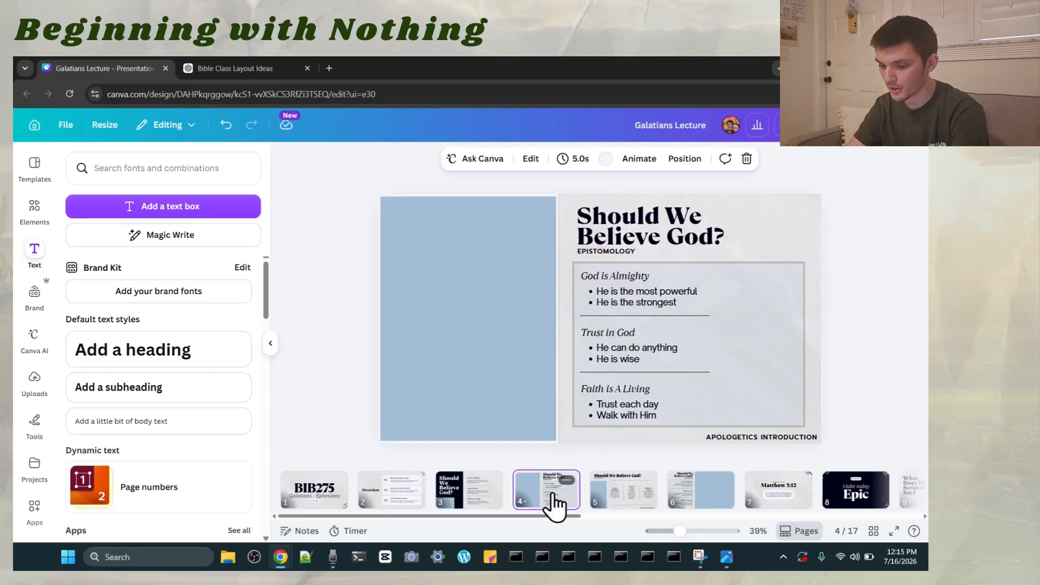
key(ctrl+d)
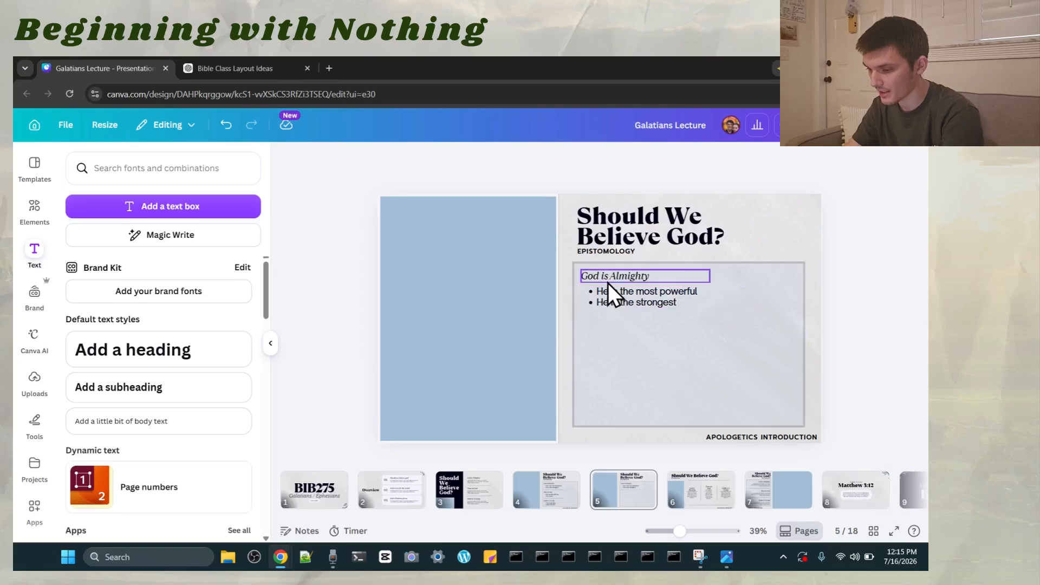
click(633, 304)
drag(606, 280, 648, 417)
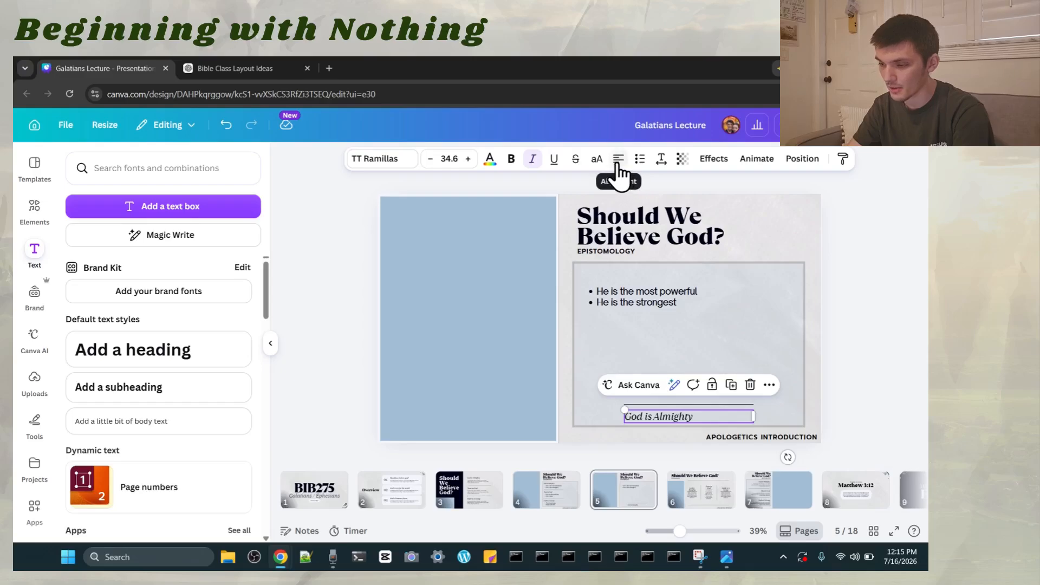
- Replace the remaining bullets on the copied slide with the quote "God is amazing" in quotation marks, centre-aligned
text("God is amazing")
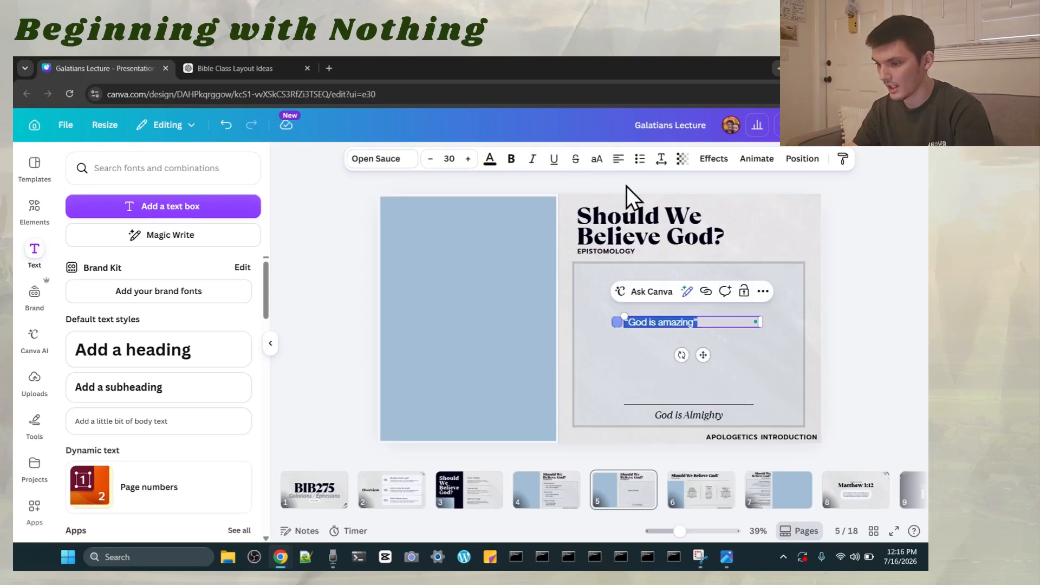
click(810, 246)
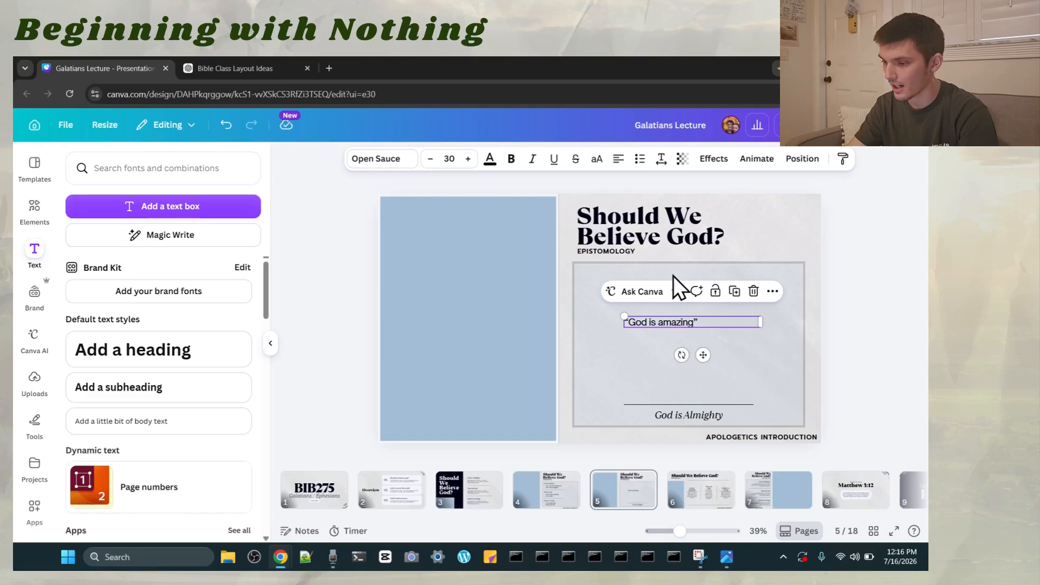
click(618, 158)
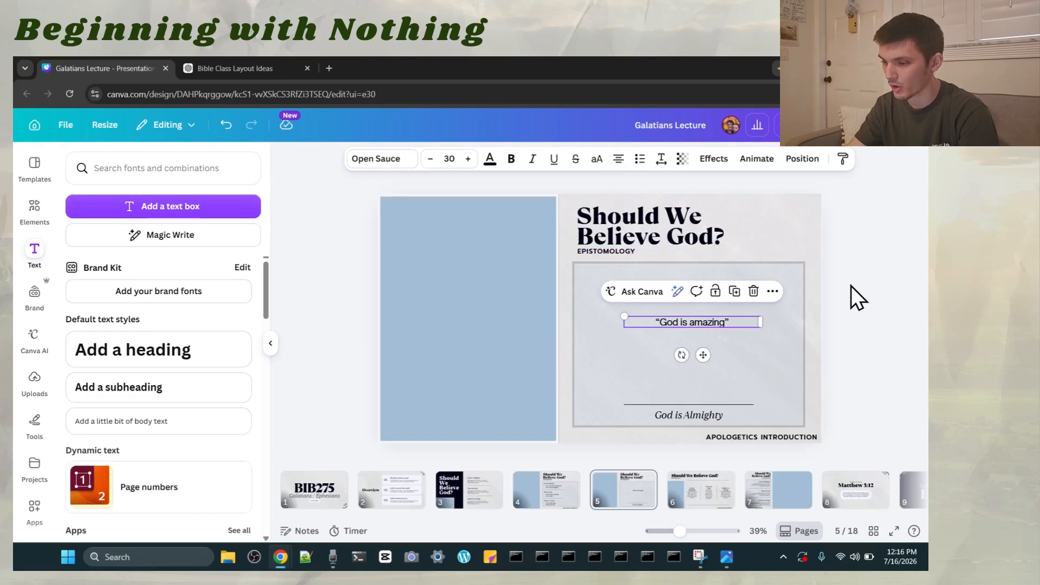
- Search the fonts for "handwriting" and apply a Playwrite US handwriting font to the quote
click(365, 162)
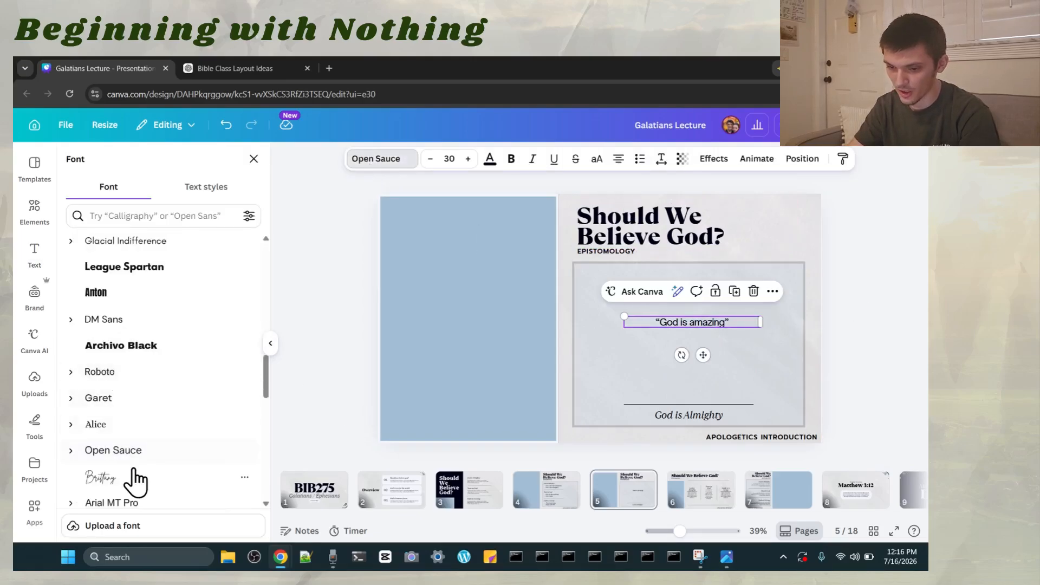
click(136, 424)
scroll(147, 368, down, 5)
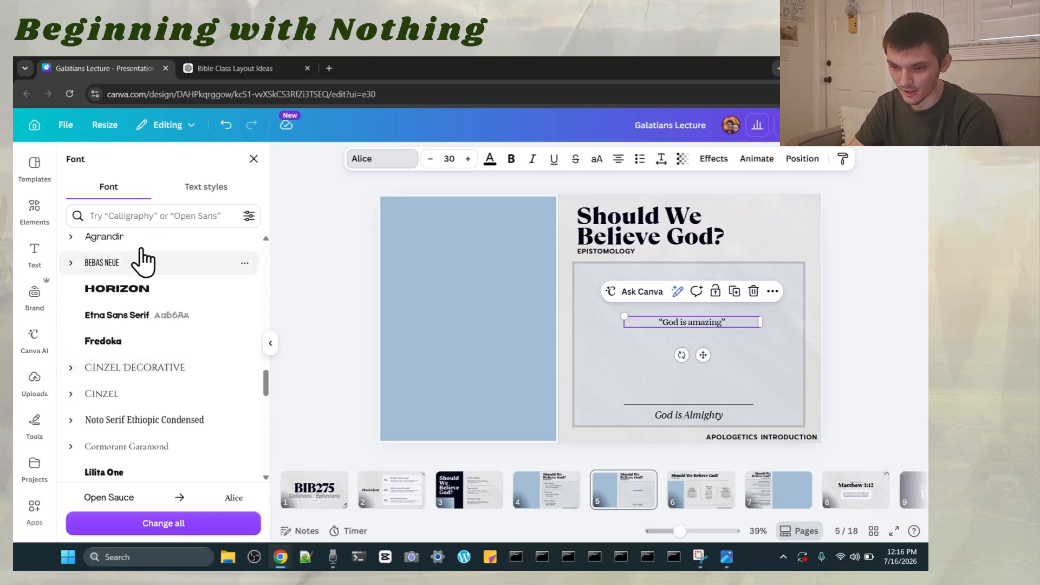
click(152, 216)
text(handwriting)
scroll(244, 347, down, 1)
click(217, 400)
- Extend the quote to "God is amazing, and I just can not get enough of Him. He is simply the best." and fit it in the box
drag(648, 325, 704, 341)
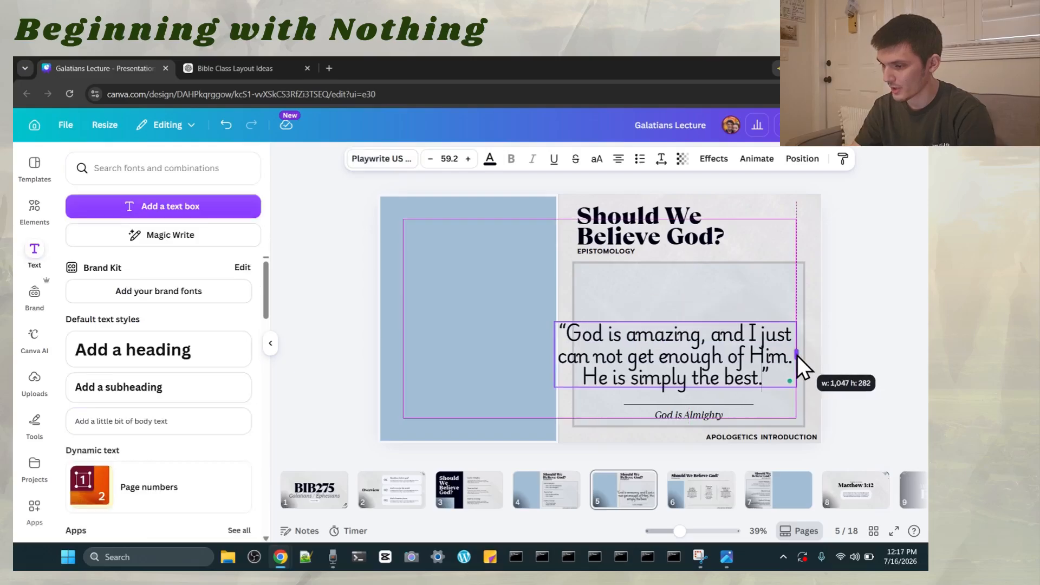
drag(796, 359, 755, 357)
drag(627, 359, 660, 326)
click(859, 365)
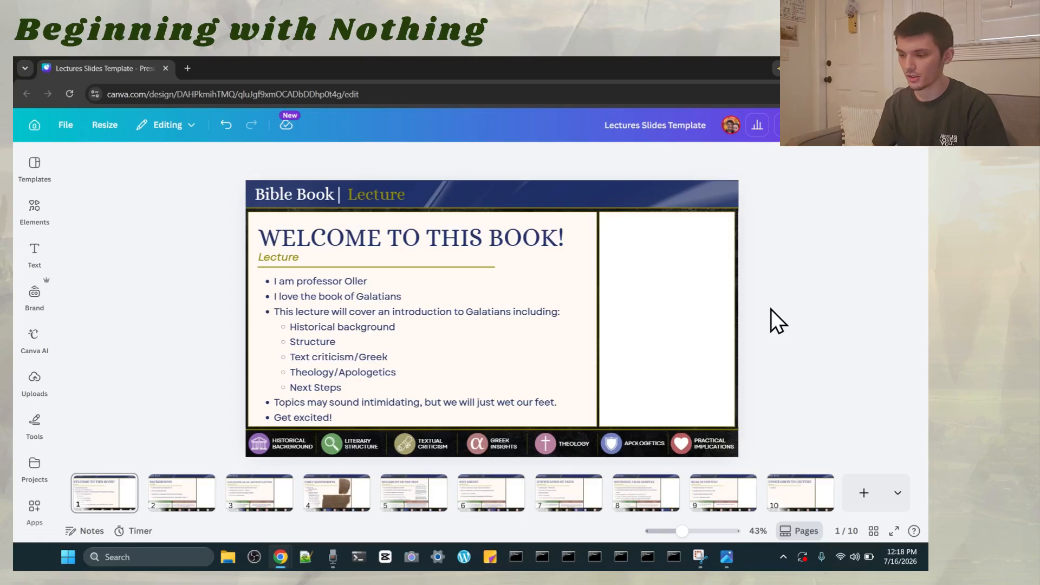
- Page through slides 2 to 10 of the Lectures Slides Template, examining their layouts and footer section highlights, and return to slide 1
click(299, 447)
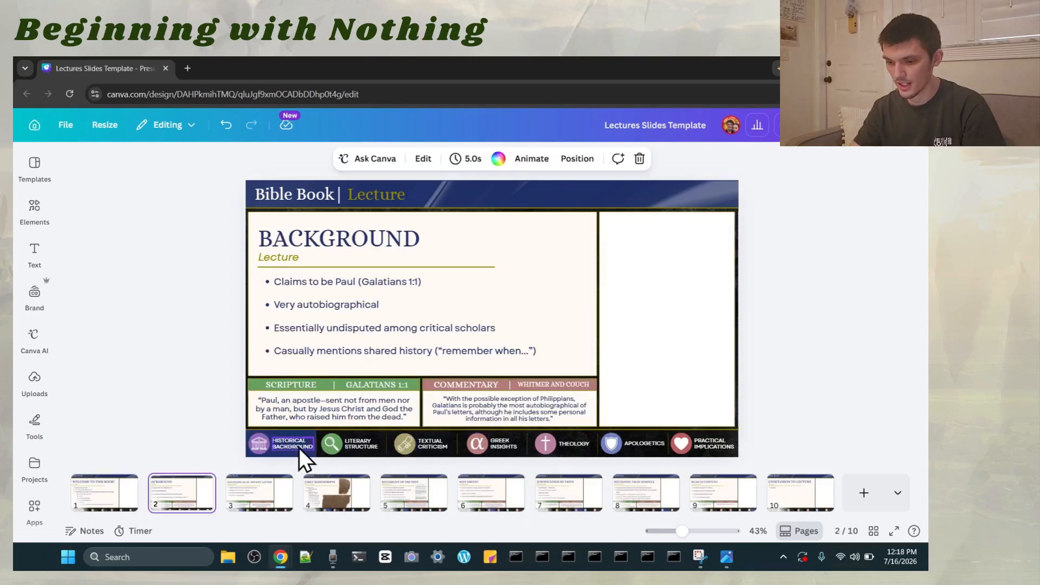
click(268, 495)
click(336, 491)
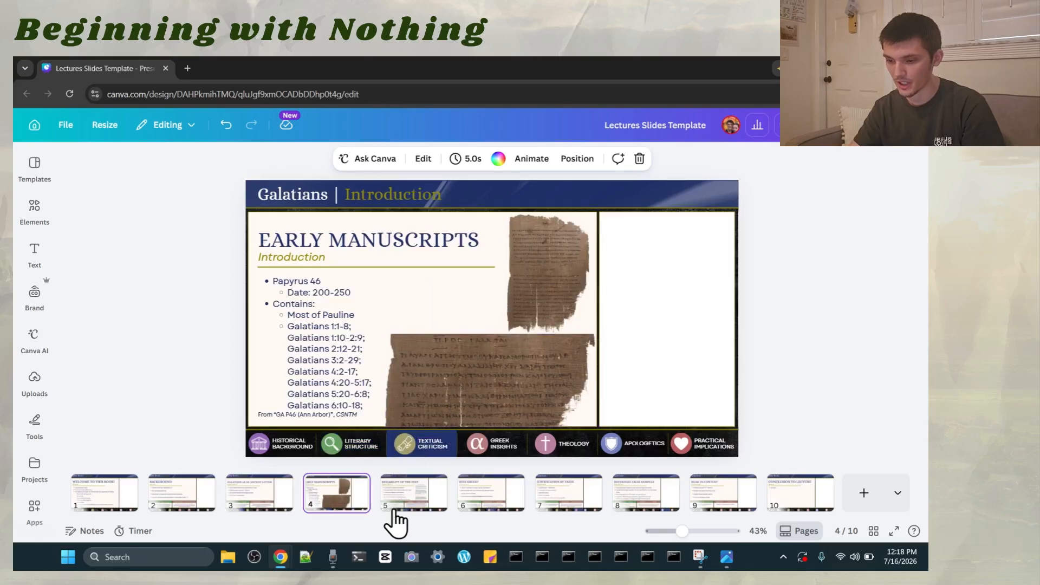
click(424, 507)
click(496, 502)
click(573, 504)
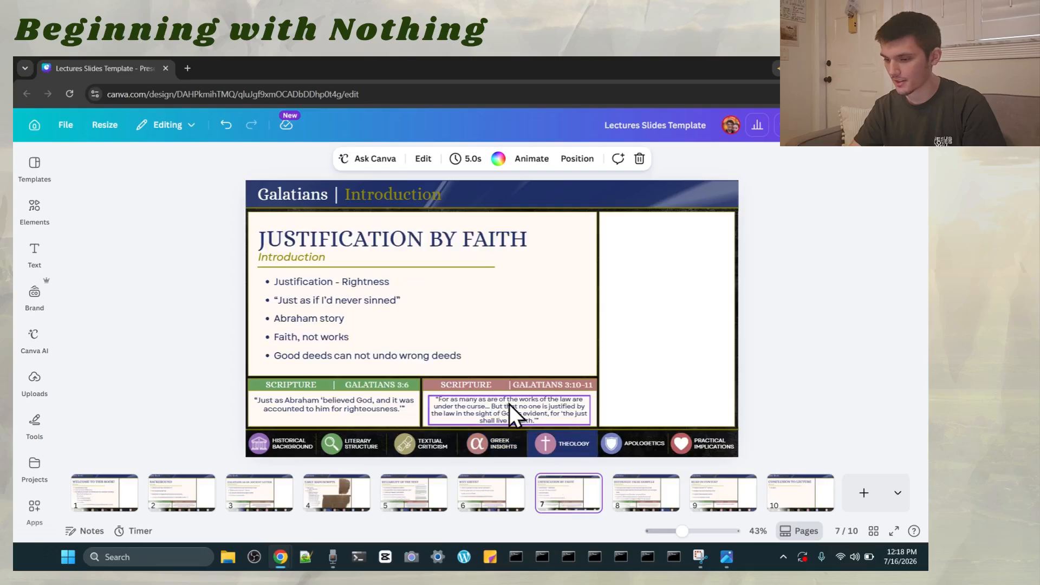
click(646, 506)
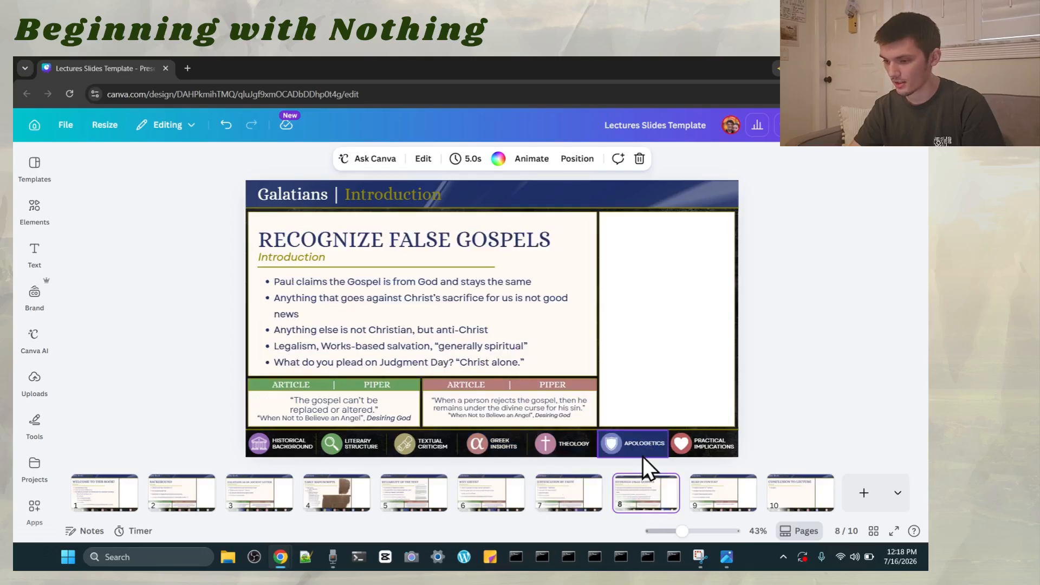
click(691, 503)
click(772, 488)
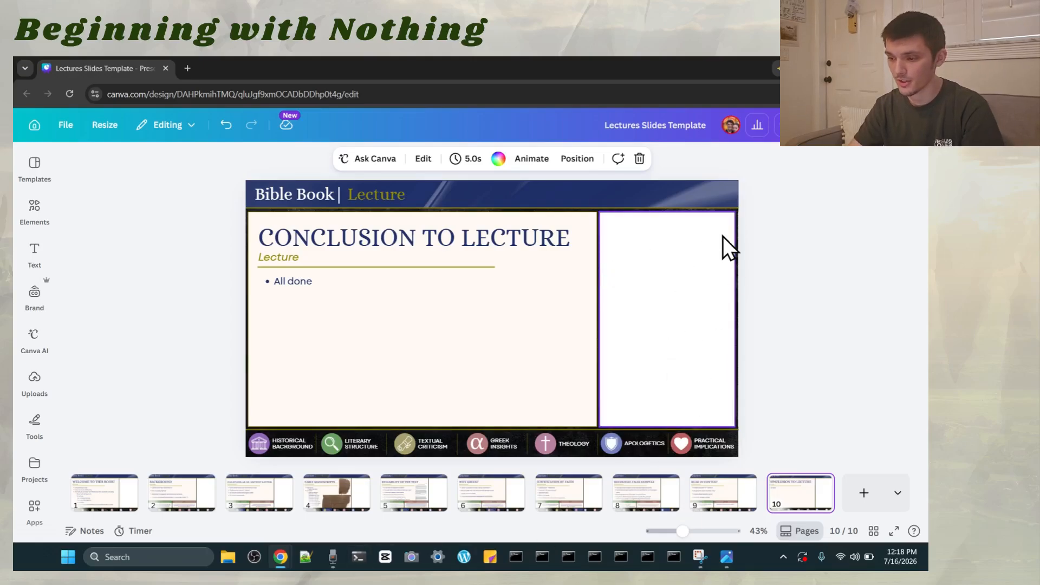
click(108, 492)
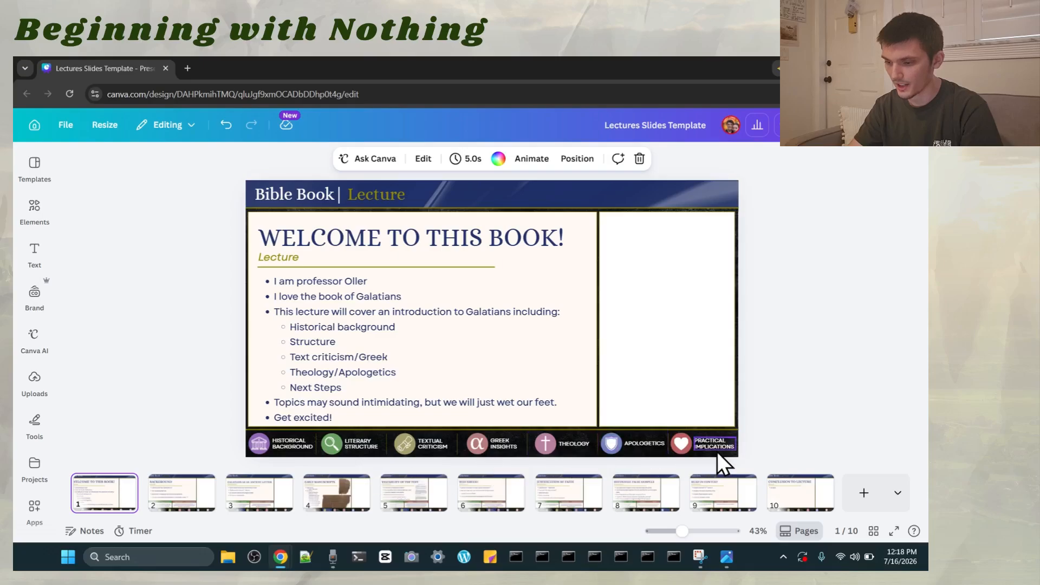
- Highlight the "Textual Criticism" section in slide 1's footer strip by setting its blue rectangle's transparency value to 100
click(444, 455)
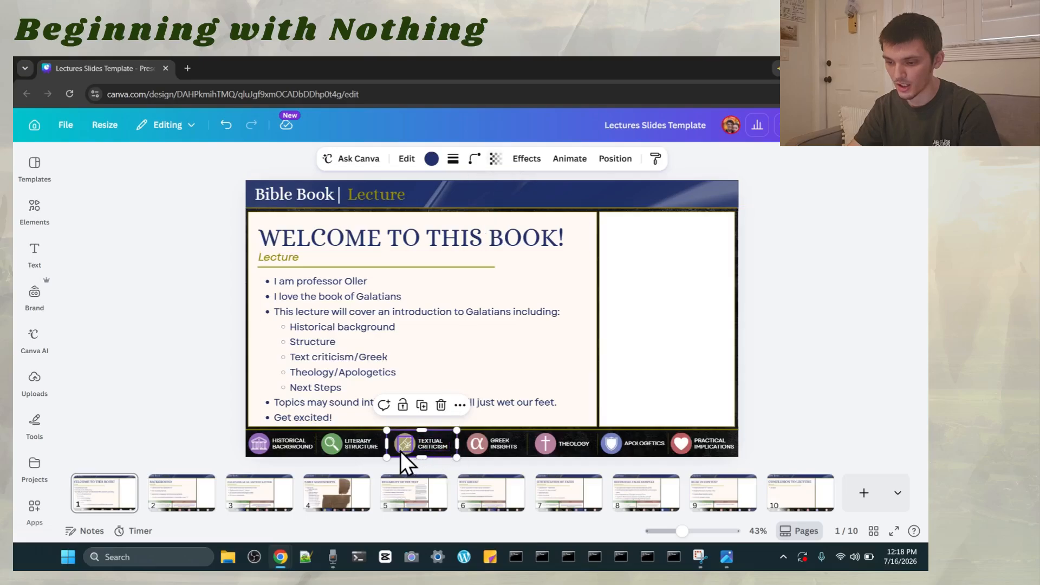
click(495, 159)
drag(491, 208, 560, 209)
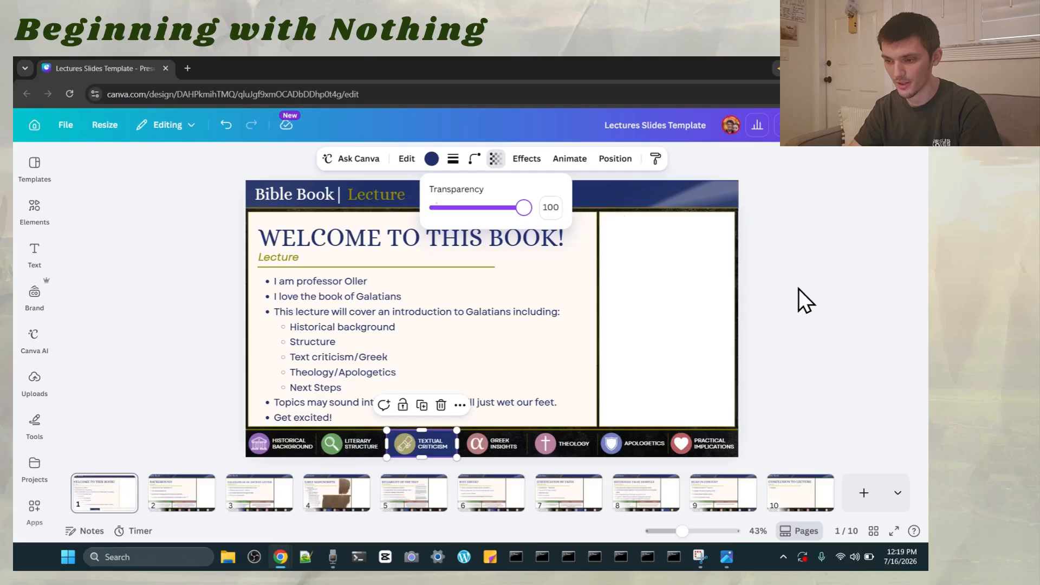
key(Escape)
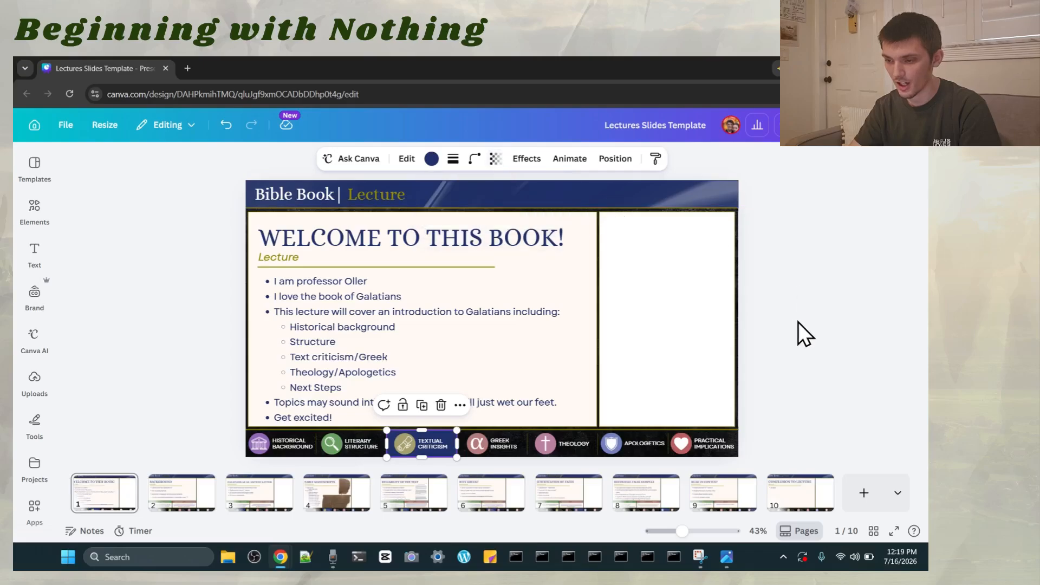
click(833, 372)
click(430, 454)
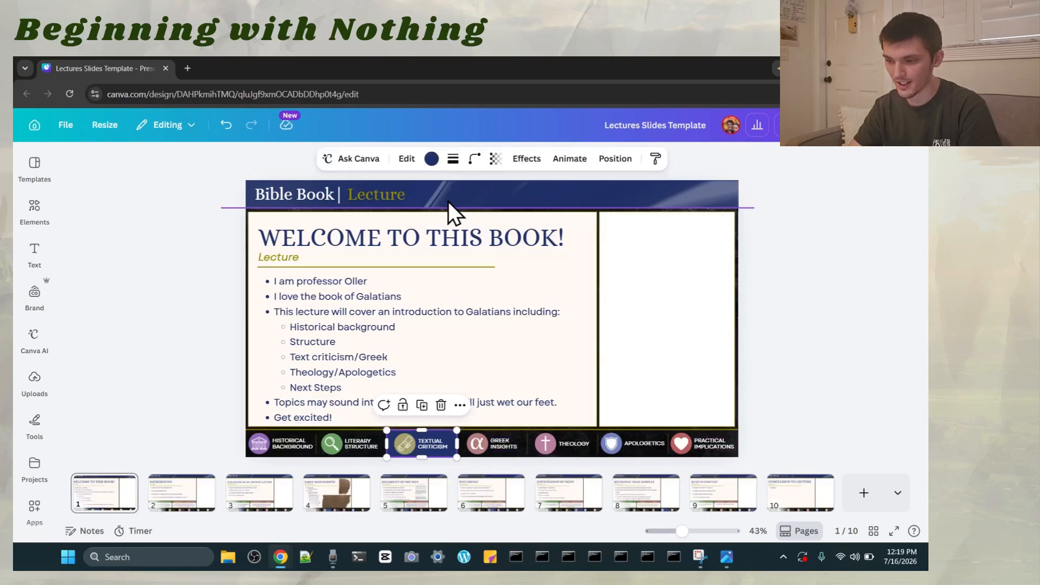
- Examine slides 4, 5 and 7 of the Lectures Slides Template and return to slide 5, "Reliability of the Text"
click(354, 504)
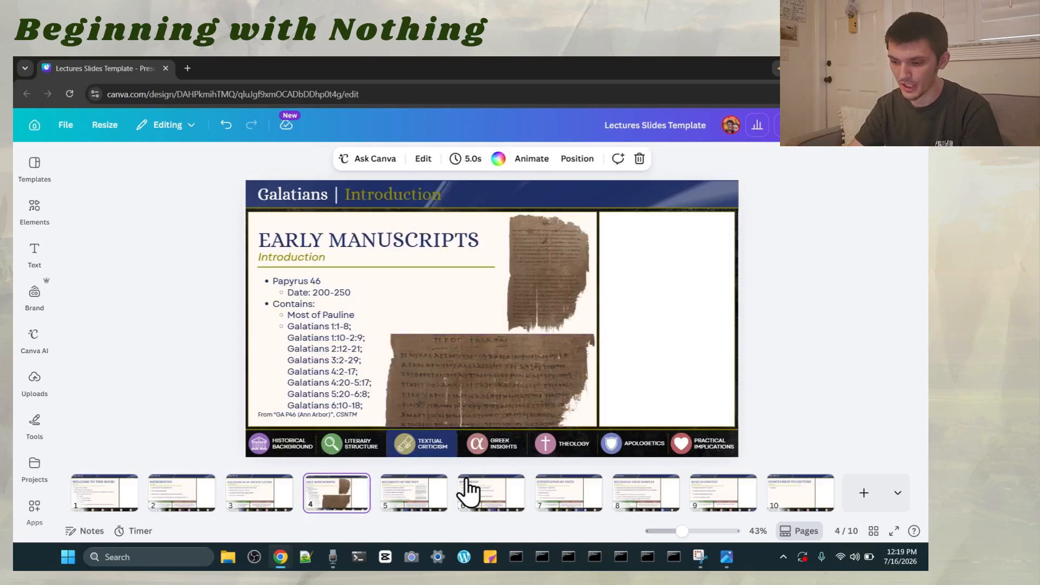
click(408, 501)
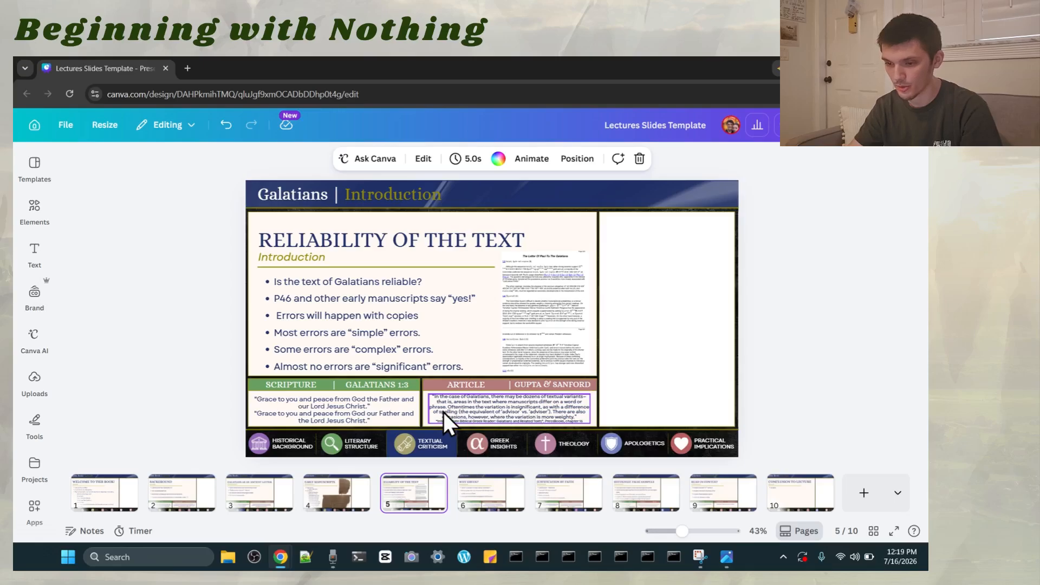
click(795, 360)
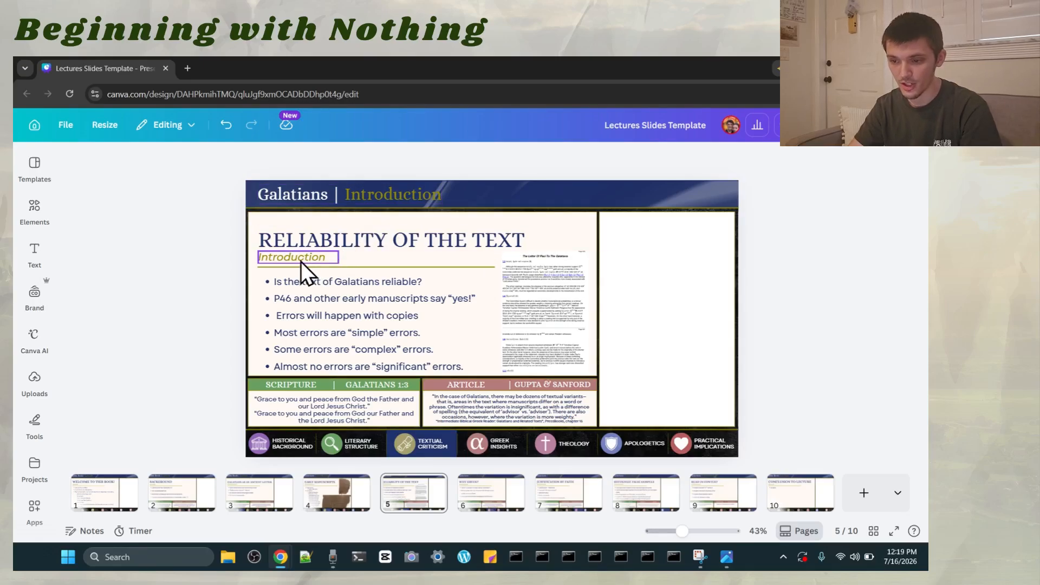
click(548, 504)
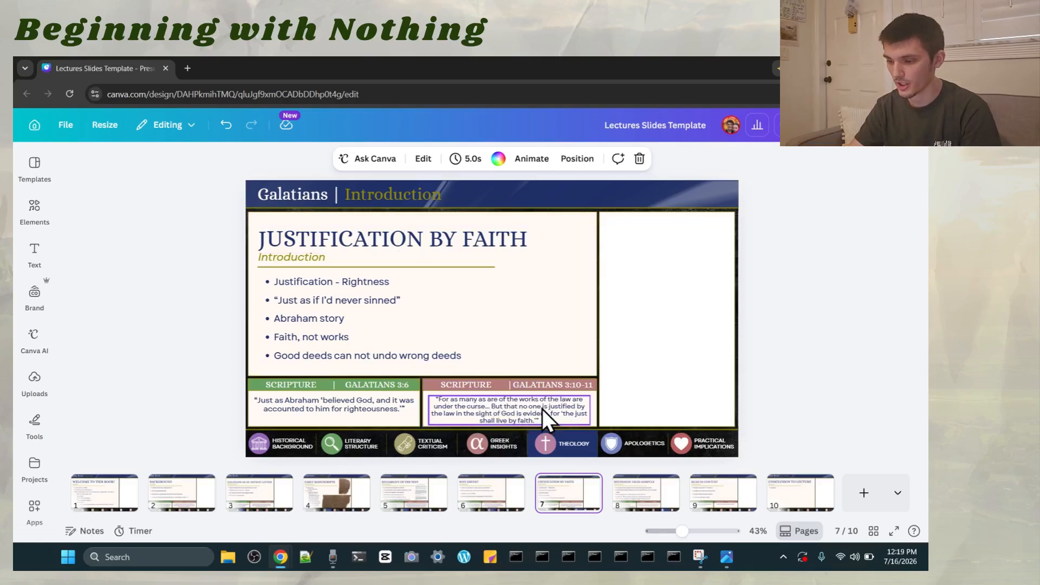
click(408, 488)
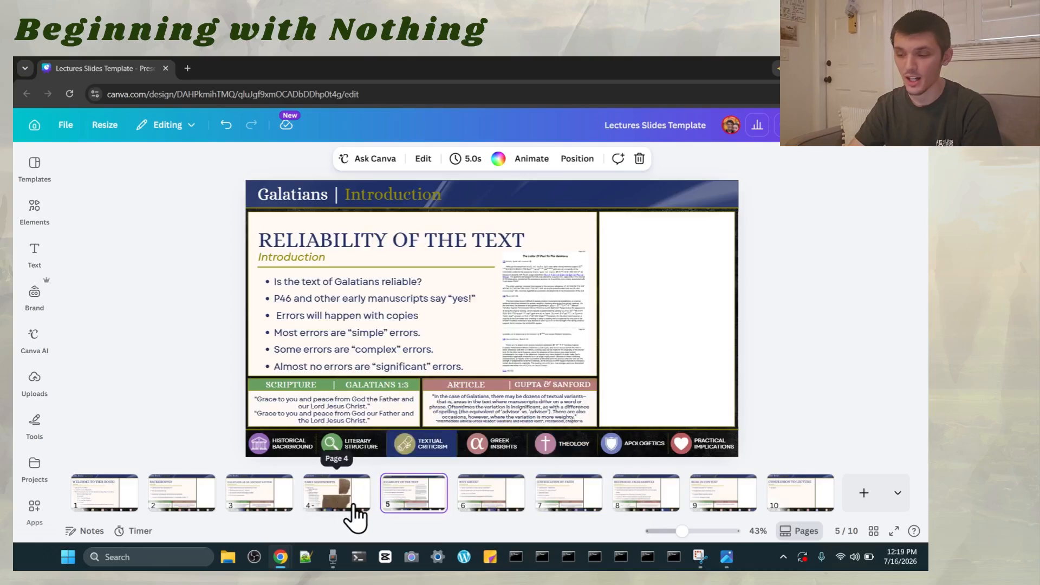
click(813, 276)
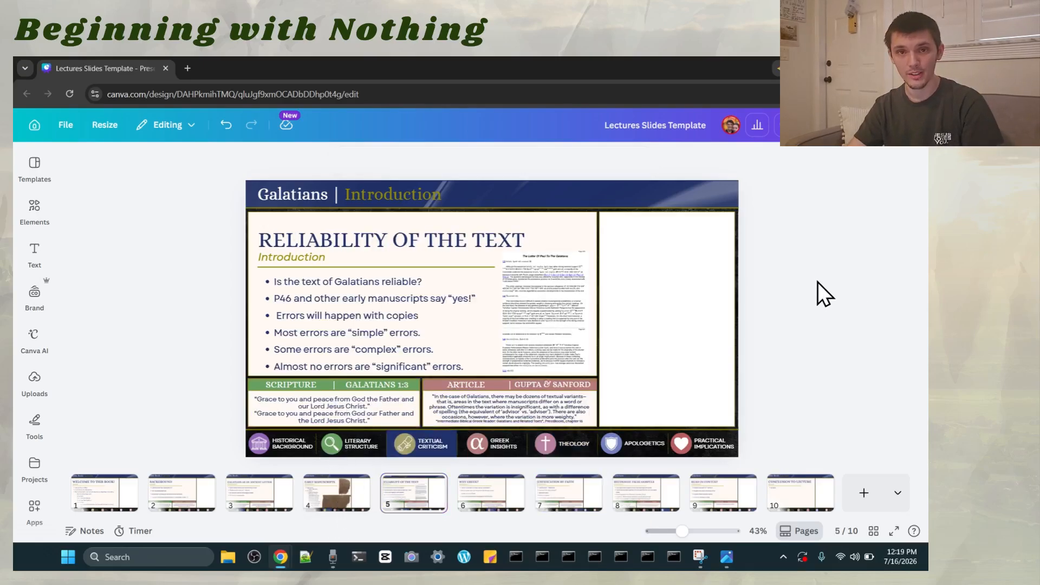
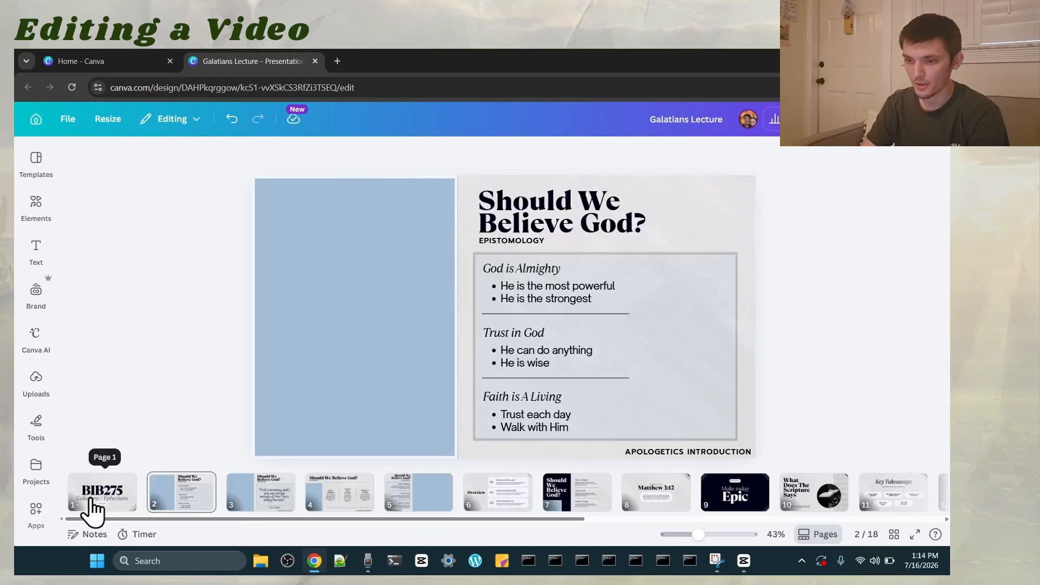
- Select slides 1 to 5 of the Galatians Lecture presentation and set the download file type to JPG
shift+click(88, 492)
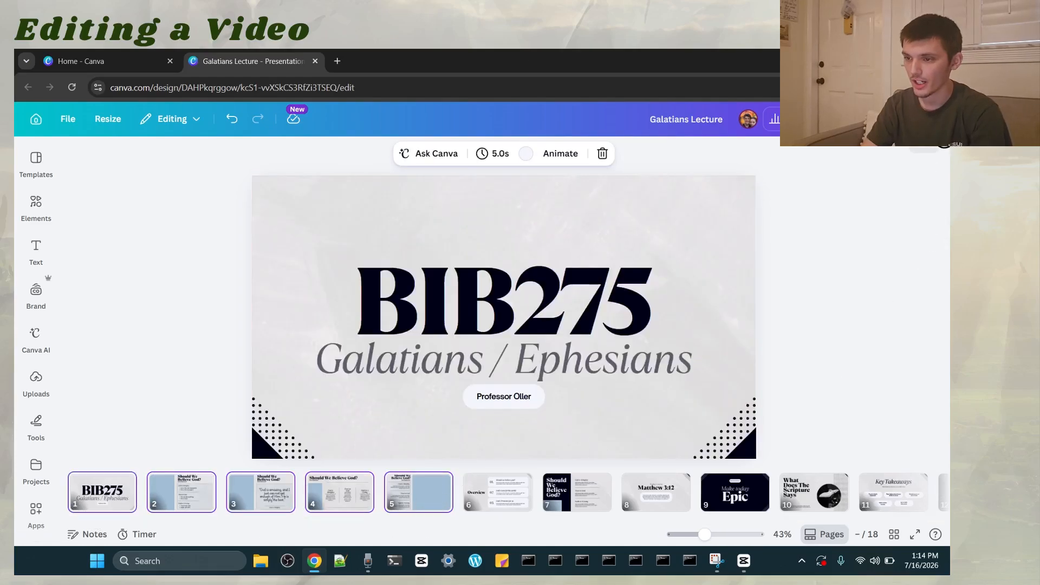
click(916, 119)
click(730, 402)
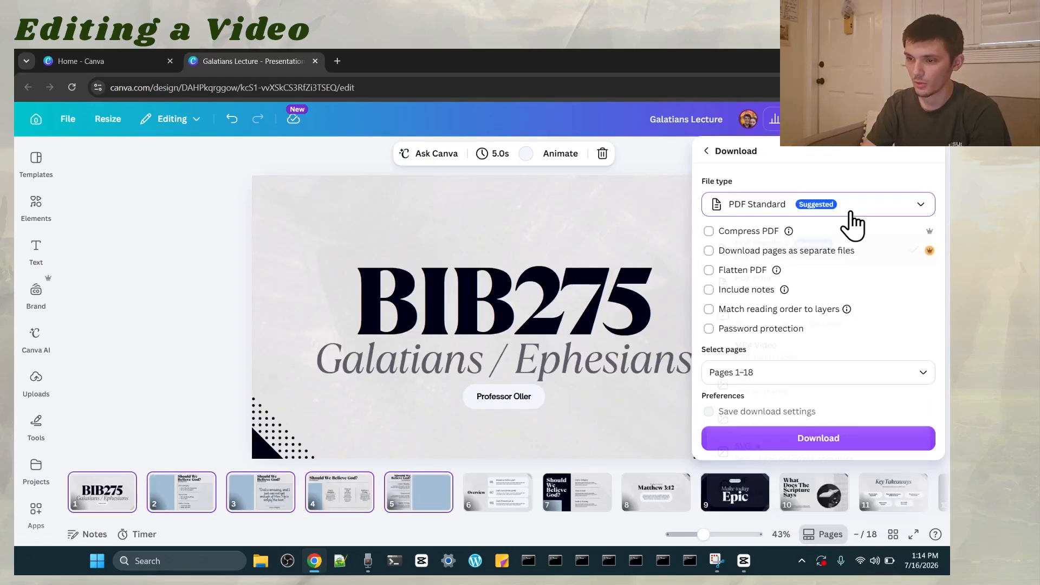
click(846, 210)
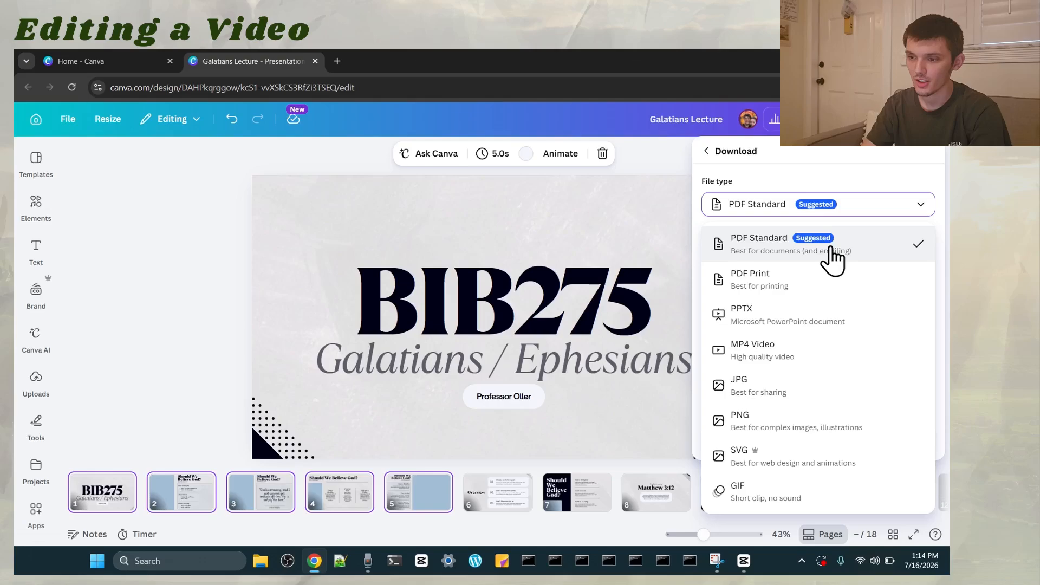
click(801, 391)
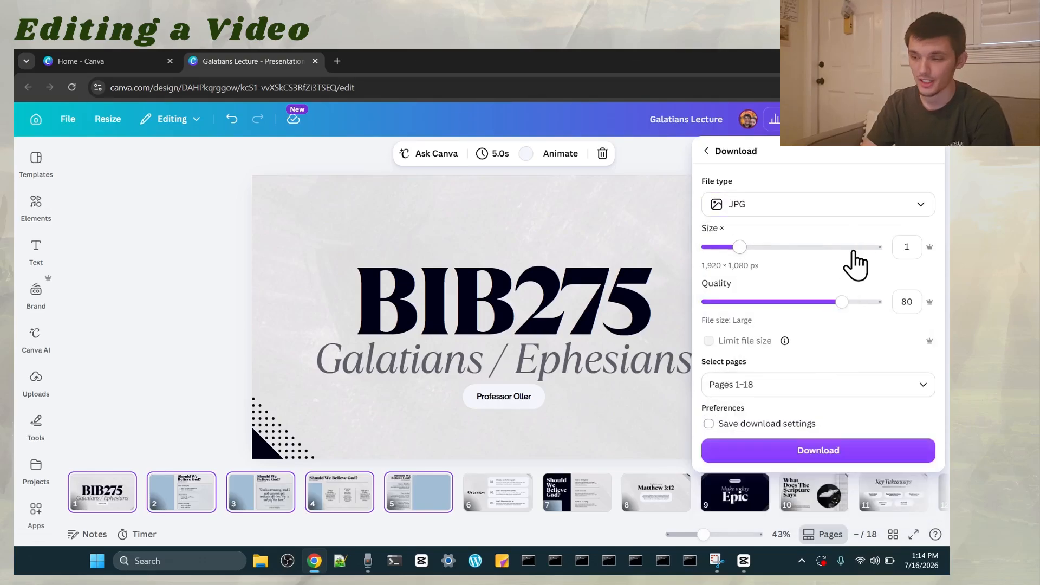
- Restrict the JPG download to pages 1–5 instead of all pages and download them
click(799, 379)
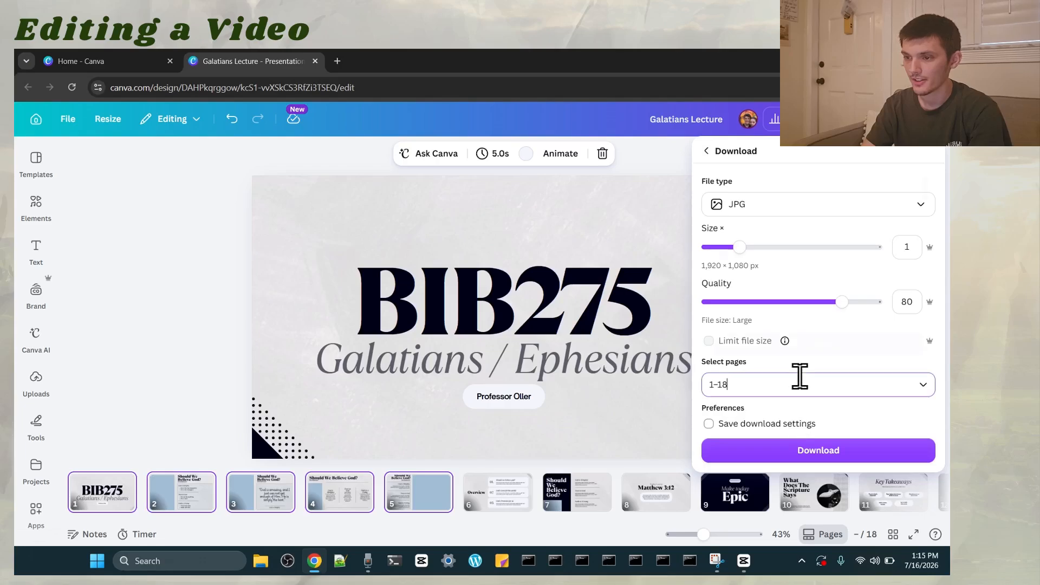
click(779, 216)
click(791, 243)
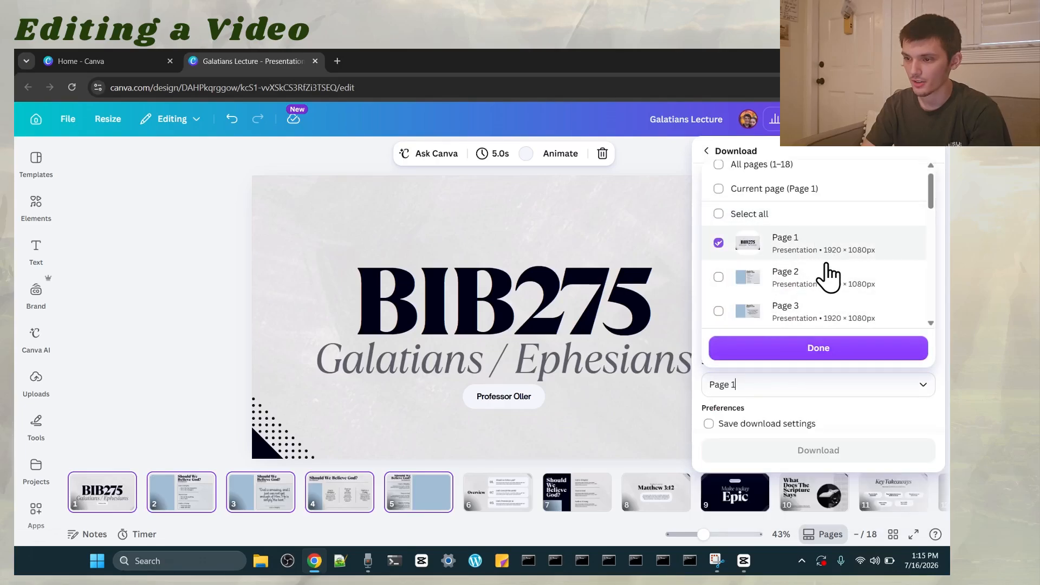
click(797, 278)
click(840, 315)
scroll(840, 304, down, 1)
click(839, 292)
click(826, 320)
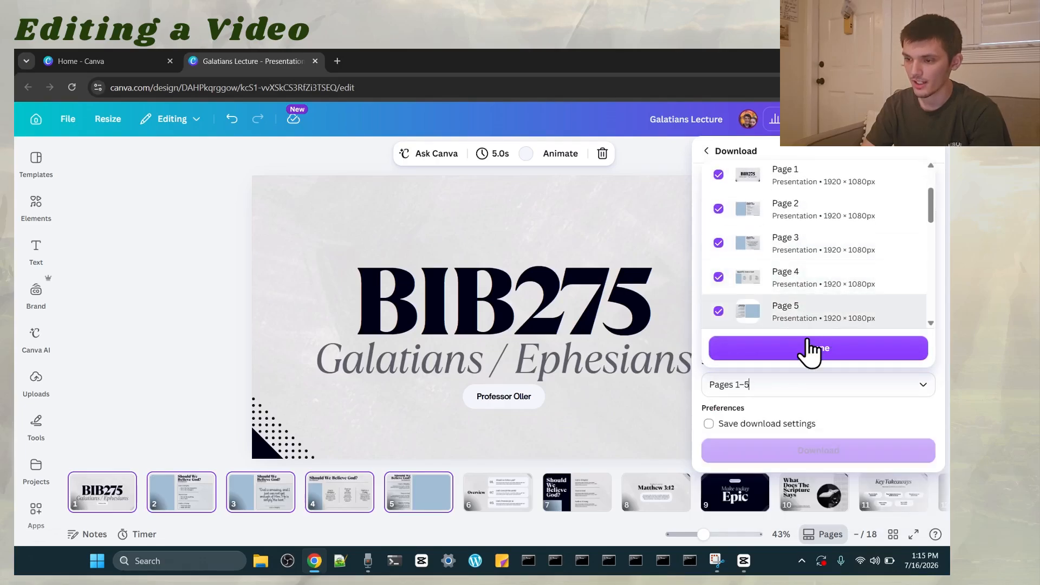
click(813, 348)
click(829, 458)
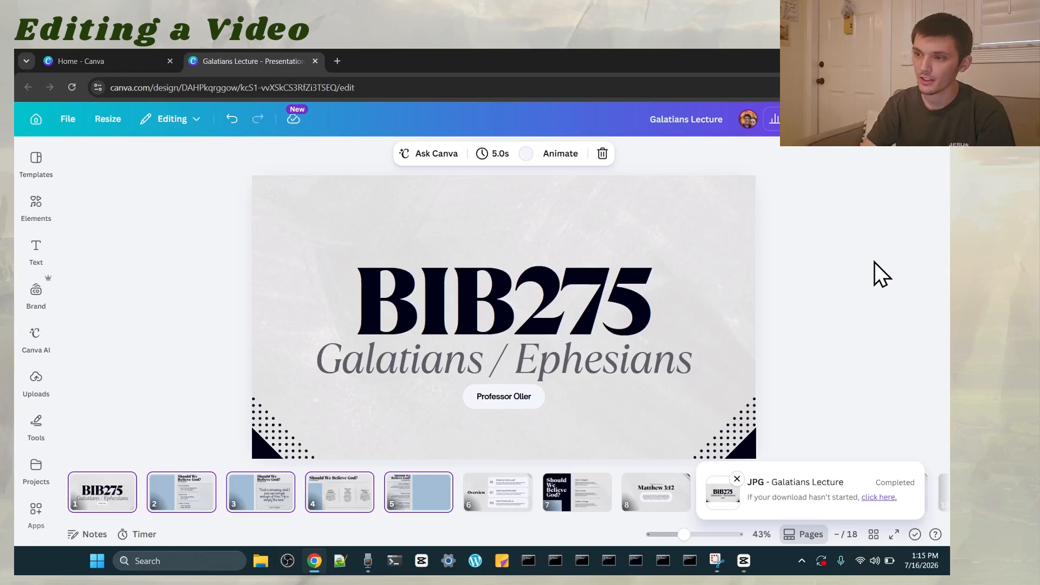
- Extract Galatians Lecture.zip in the Downloads folder to a Galatians Lecture folder and close the file window
click(863, 143)
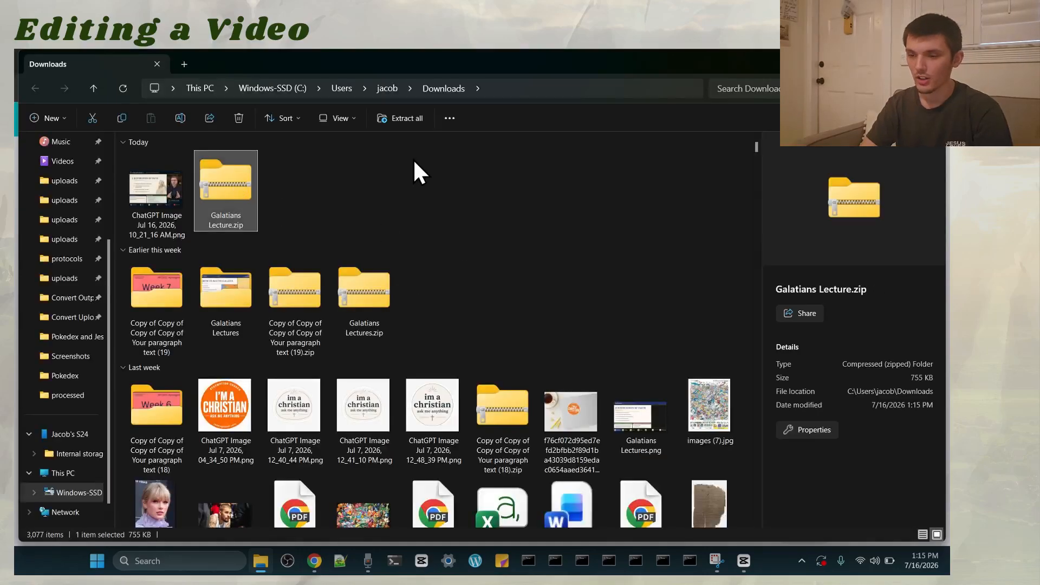
click(405, 118)
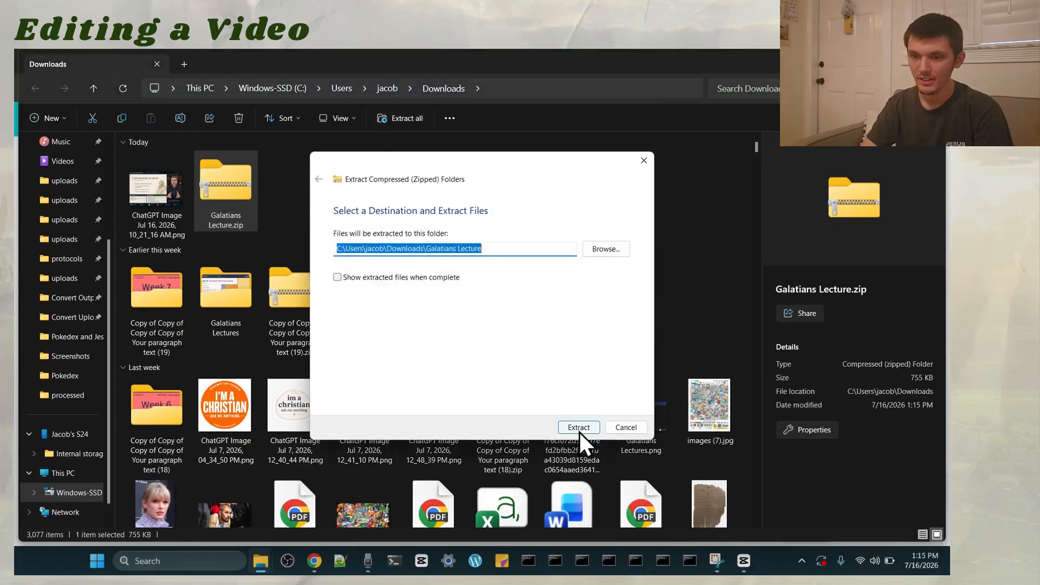
click(579, 428)
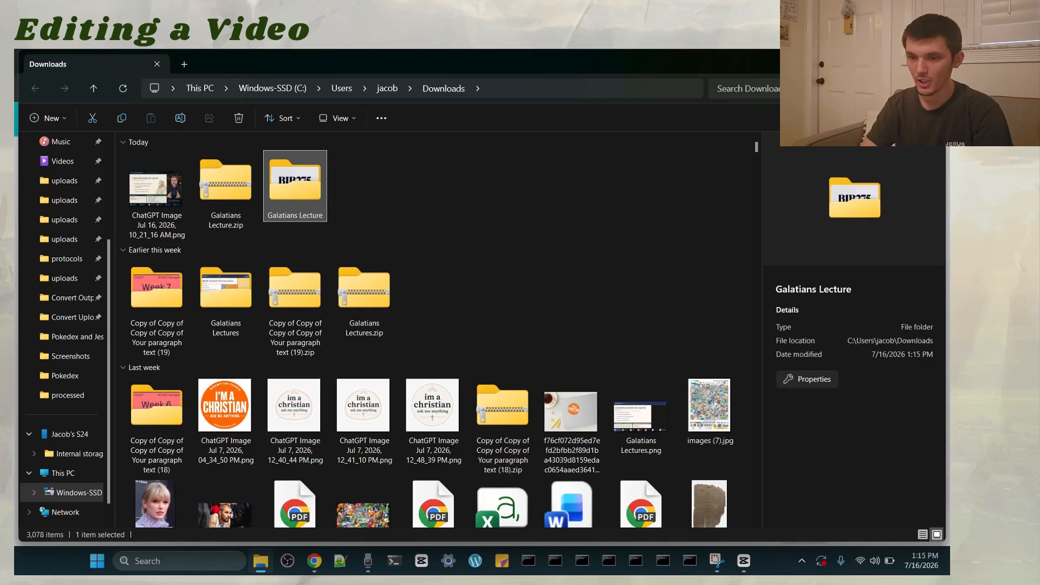
click(932, 60)
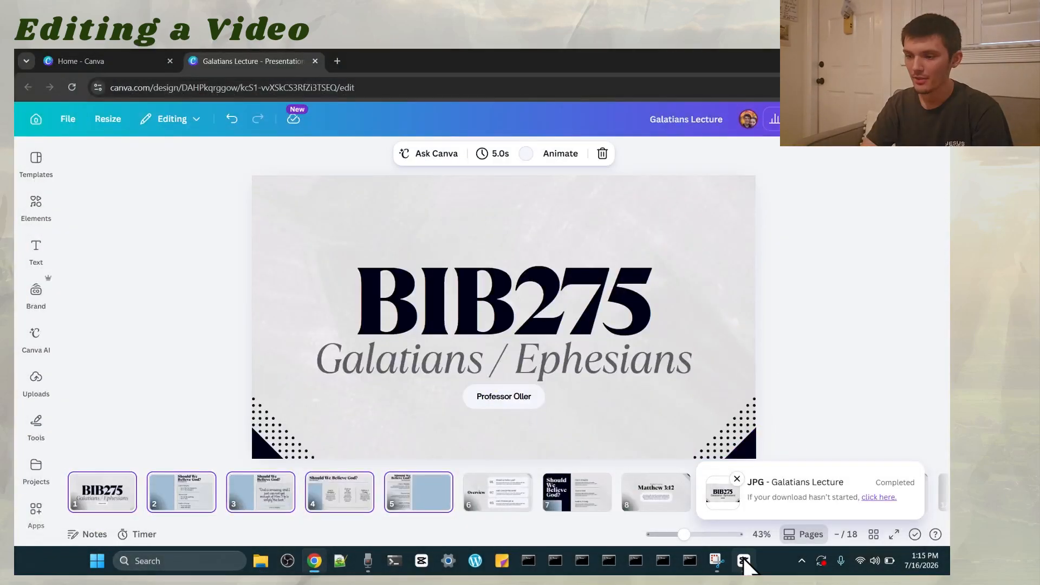
- Switch to CapCut and try to import the 20260716 videos directly from the phone's Camera folder
mouse_move(746, 564)
click(725, 484)
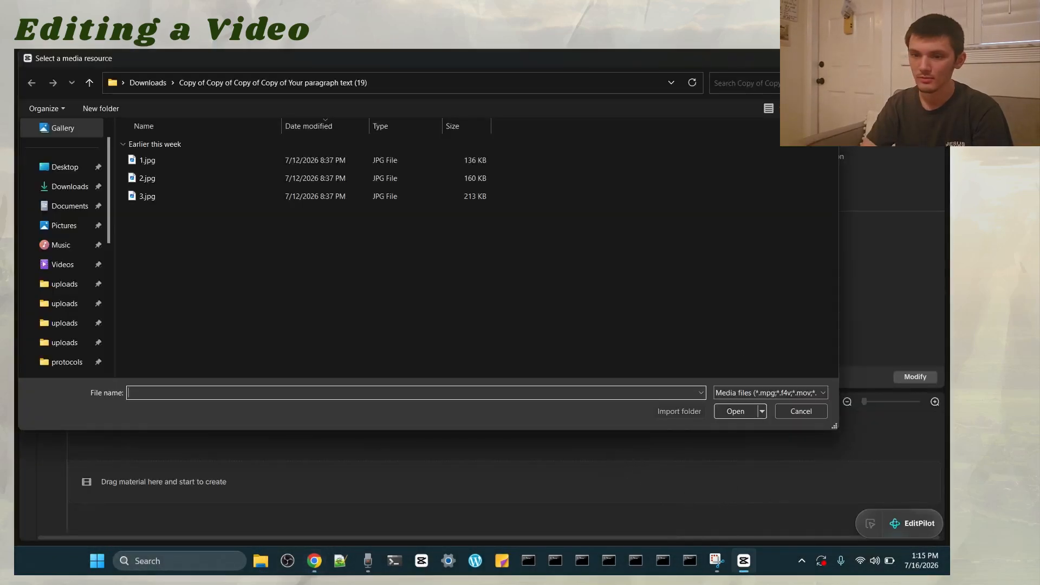
key(Escape)
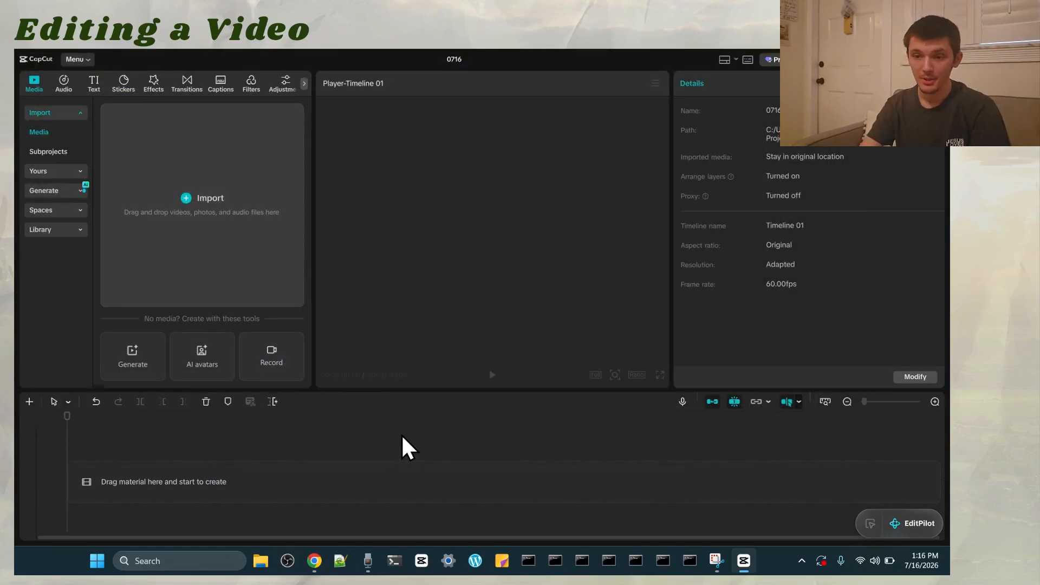
click(204, 196)
scroll(64, 304, down, 3)
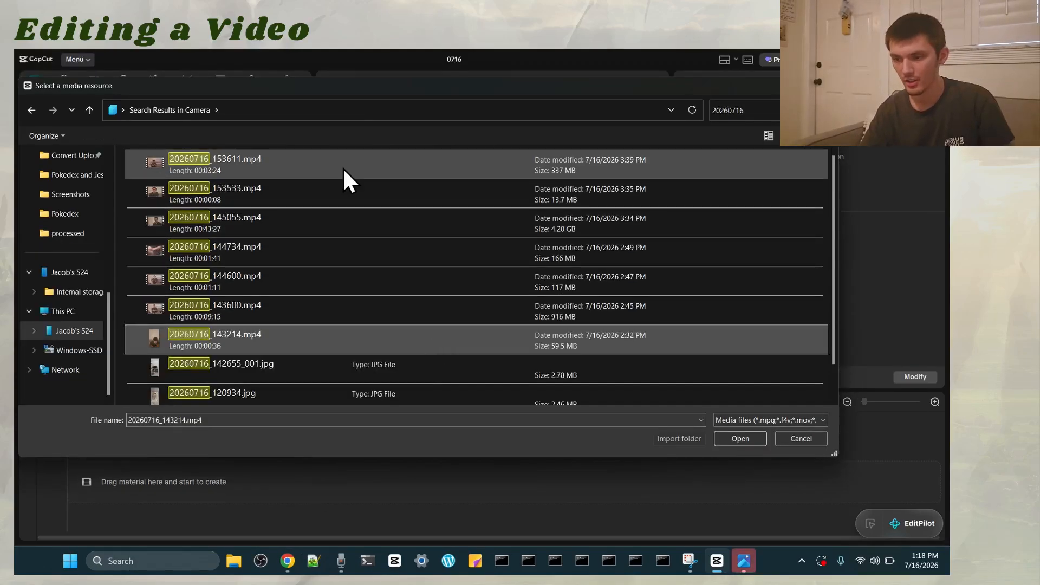
shift+click(342, 166)
click(733, 440)
key(Return)
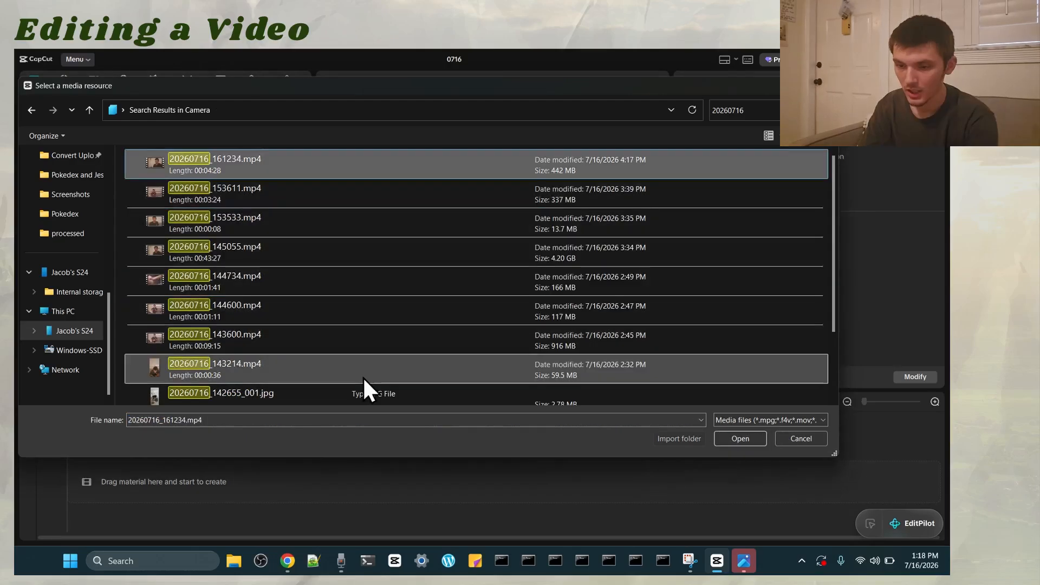
- Copy the videos from 20260716_161234.mp4 through 20260716_143214.mp4 into a new desktop folder named "videos"
shift+click(363, 376)
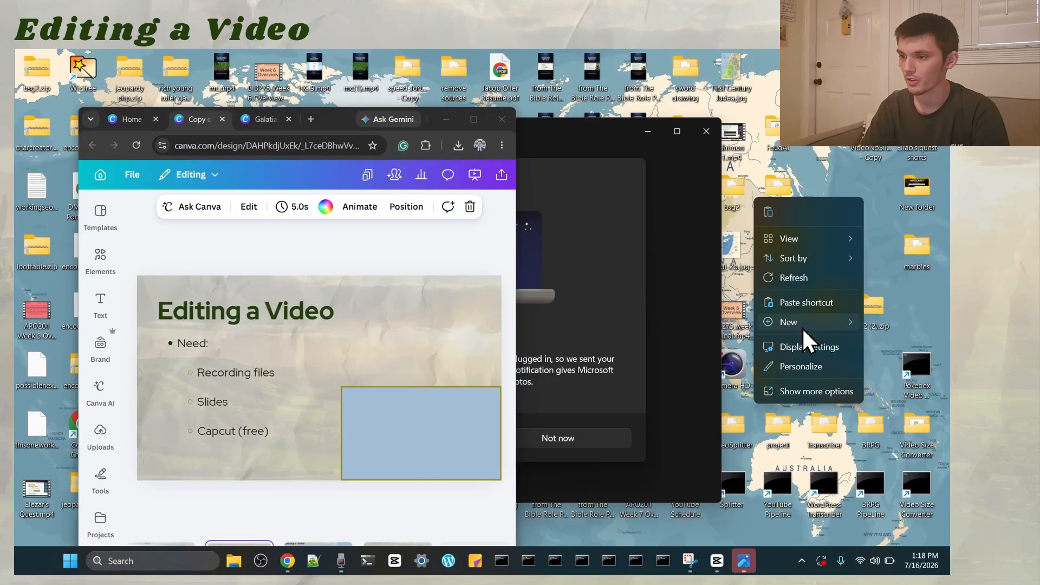
mouse_move(802, 325)
click(709, 323)
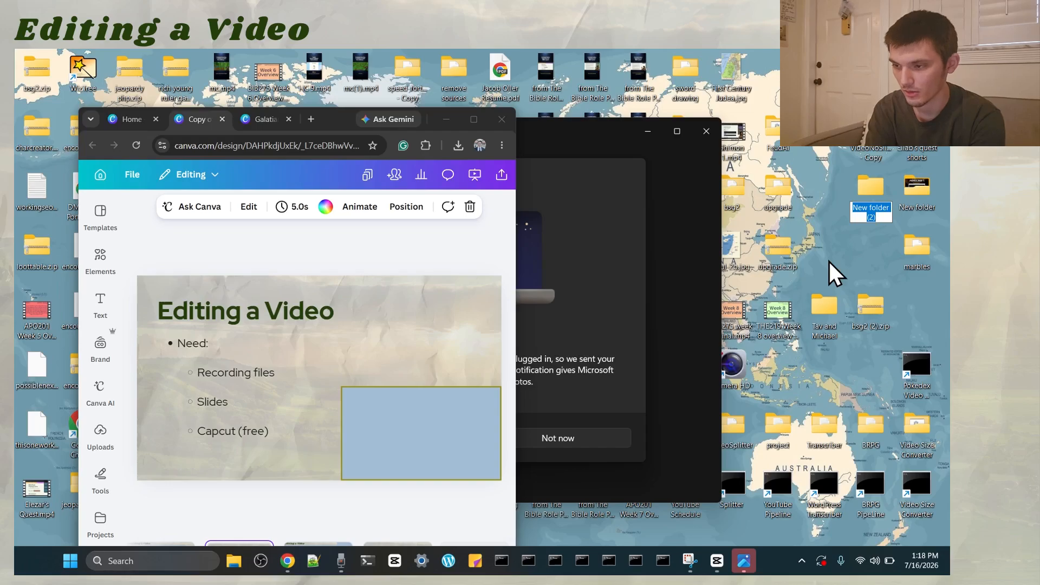
text(videos)
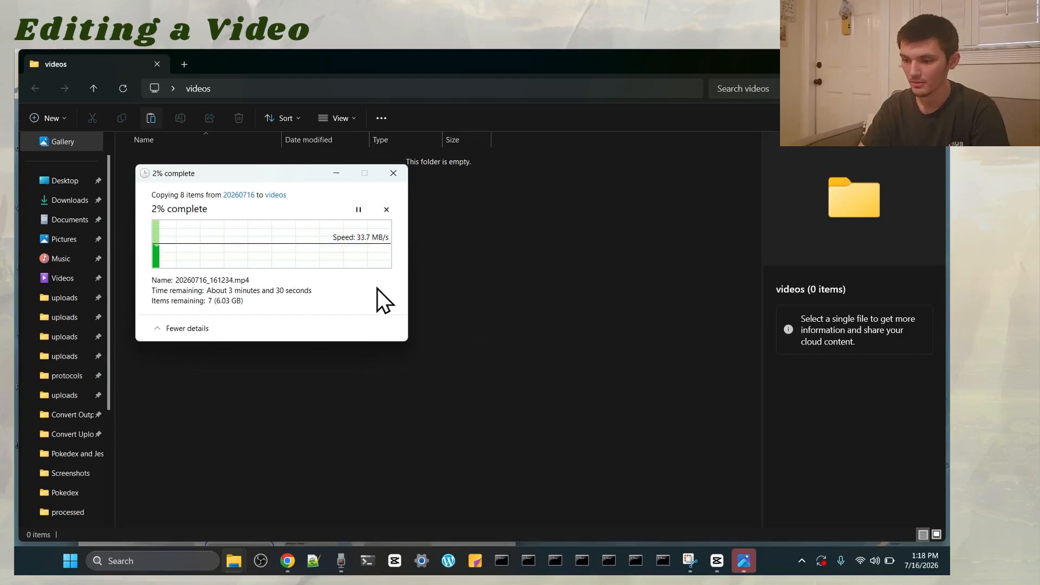
- Return to CapCut and import the m4a audio recordings, including Recording (121) to (128), from Documents
click(717, 561)
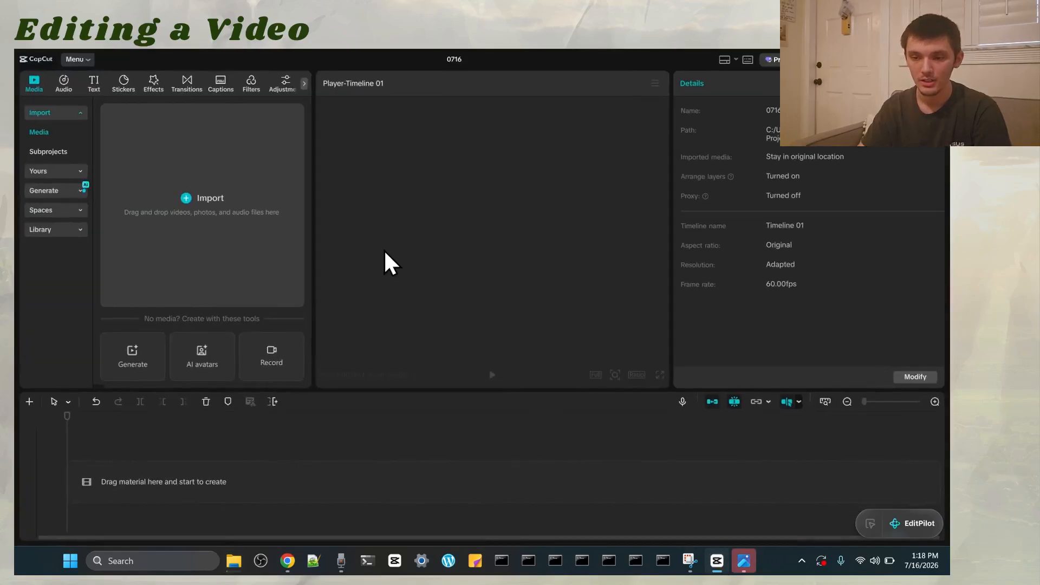
click(275, 213)
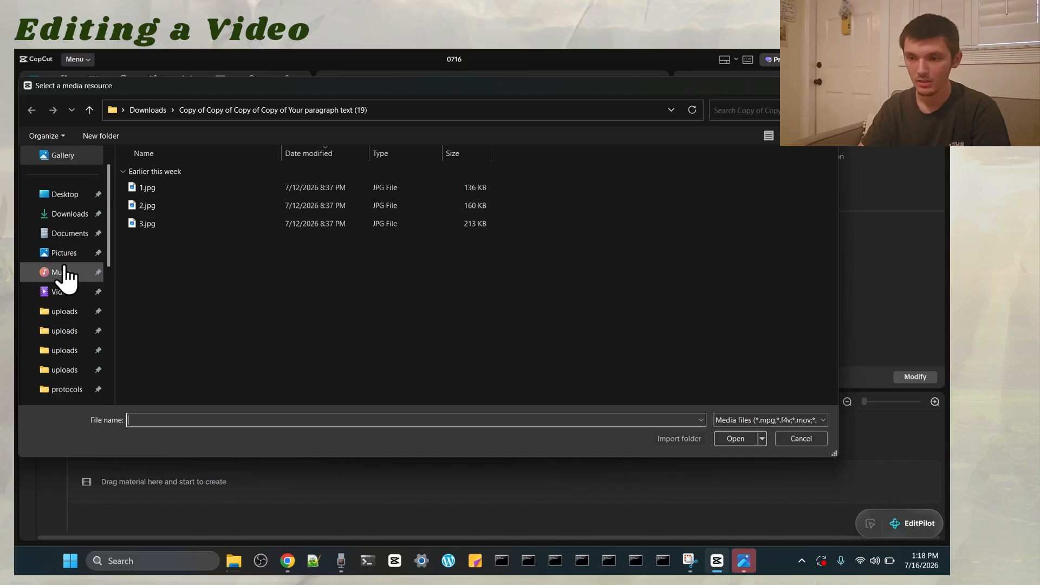
click(63, 234)
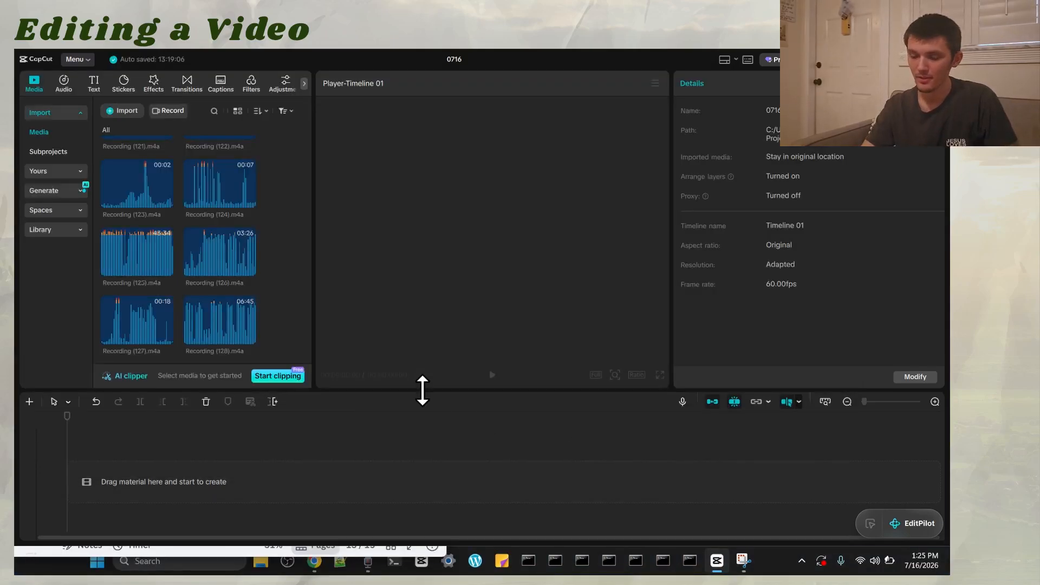
- Import all eight 20260716 mp4 videos from the desktop's videos folder and sort the project media by name
click(123, 112)
click(64, 194)
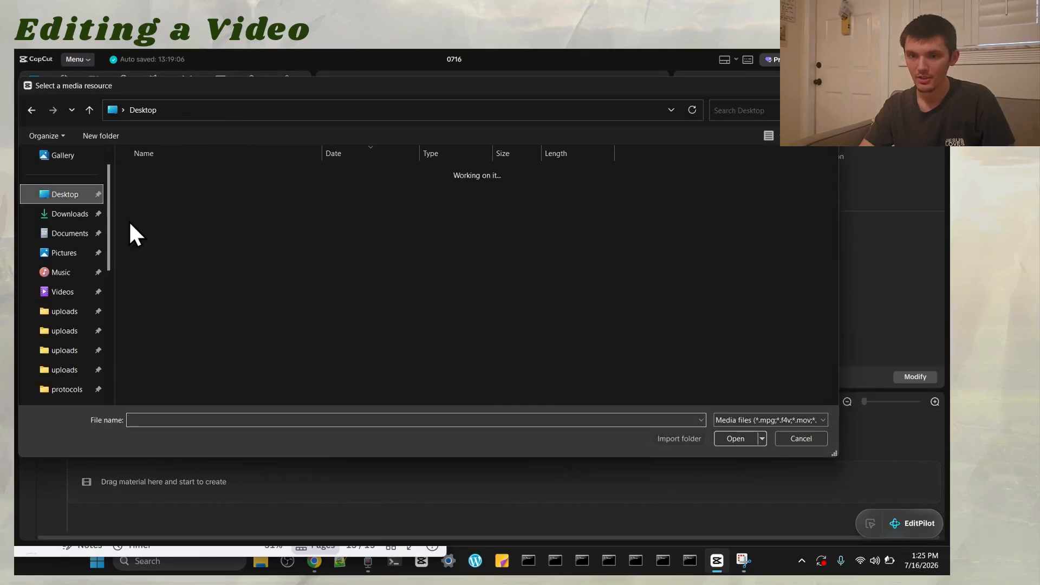
double_click(190, 179)
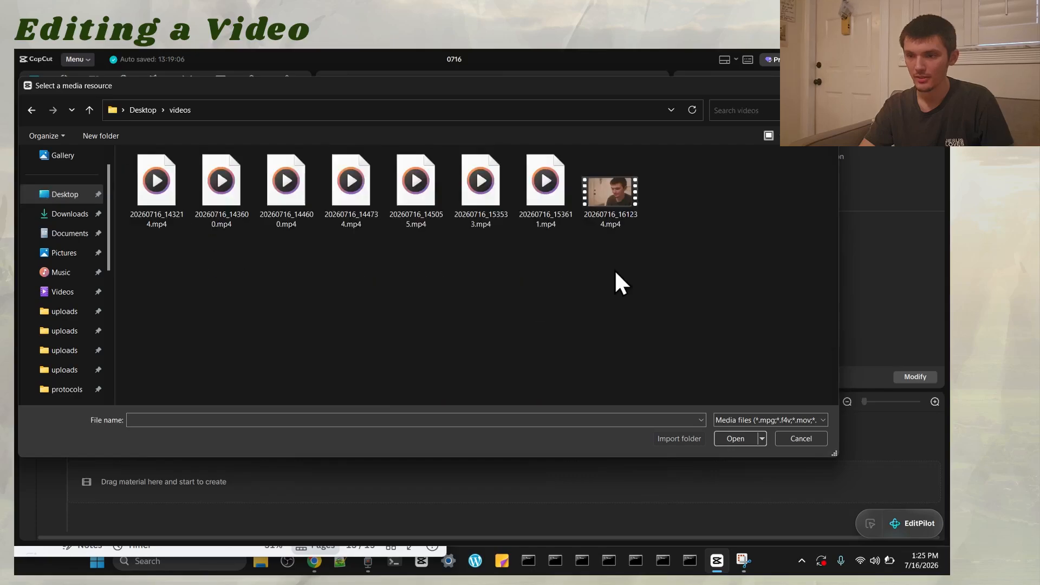
drag(695, 247, 159, 200)
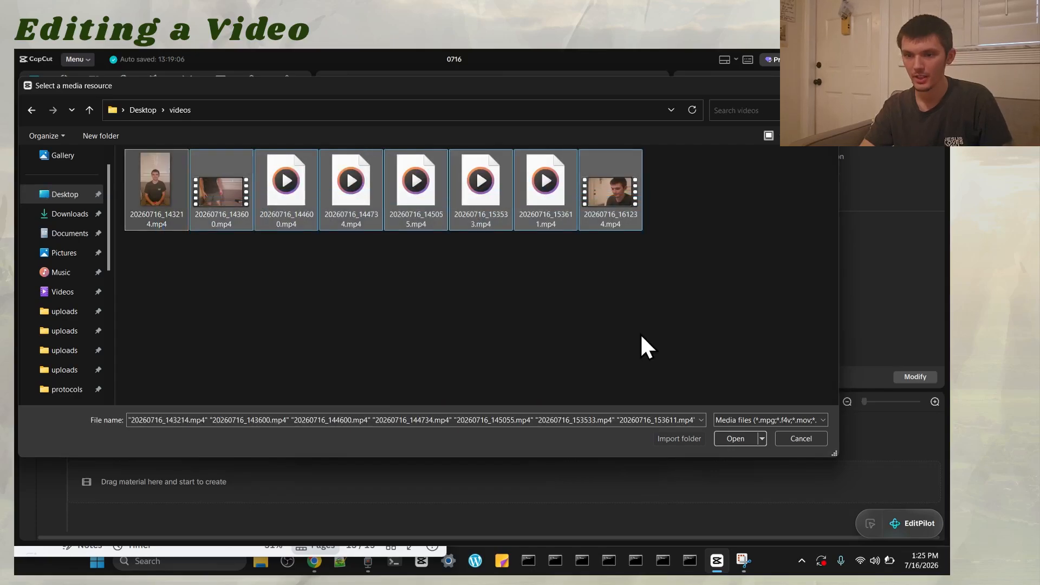
click(736, 440)
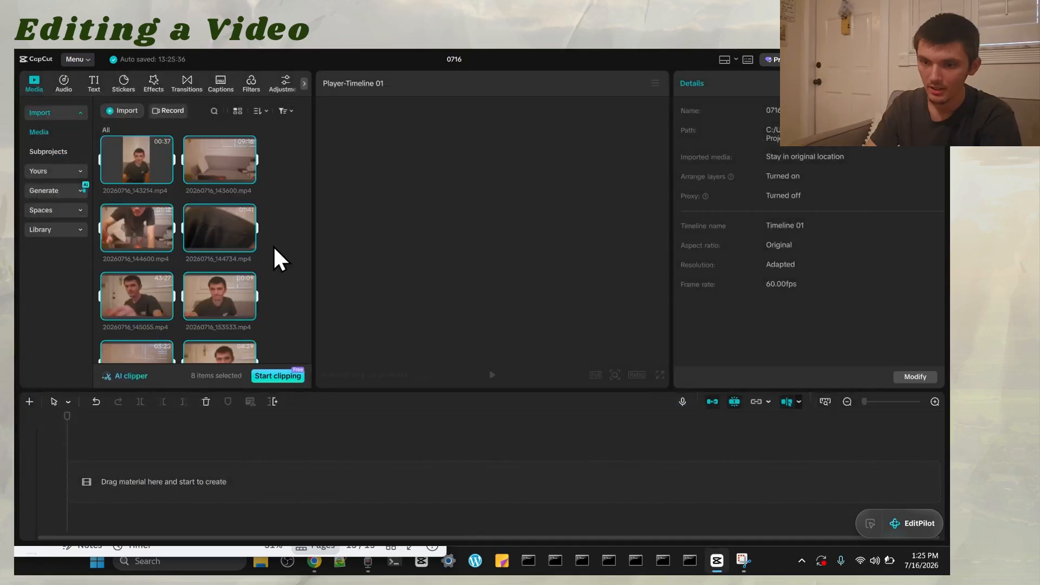
click(260, 112)
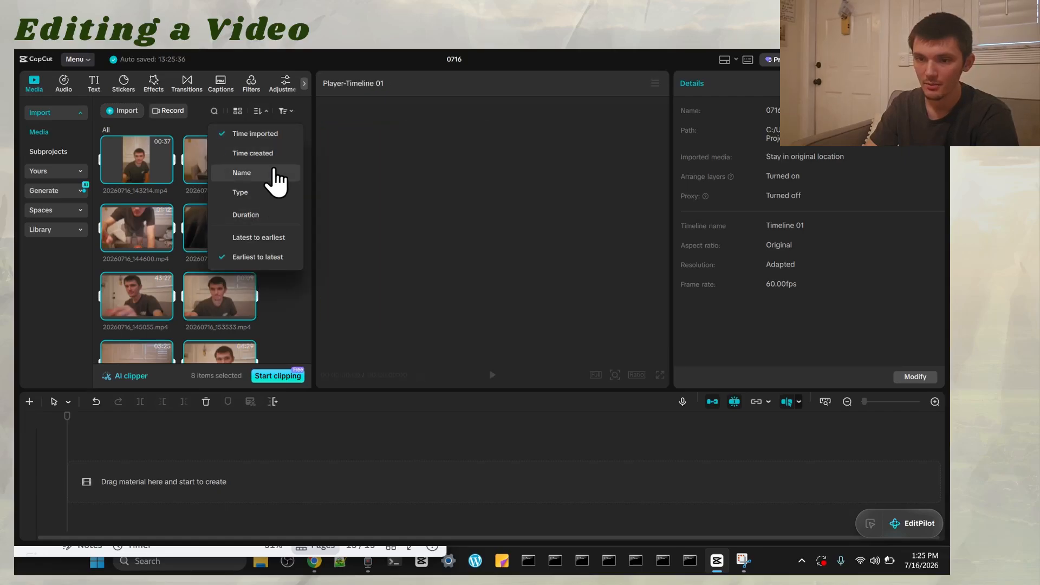
click(271, 171)
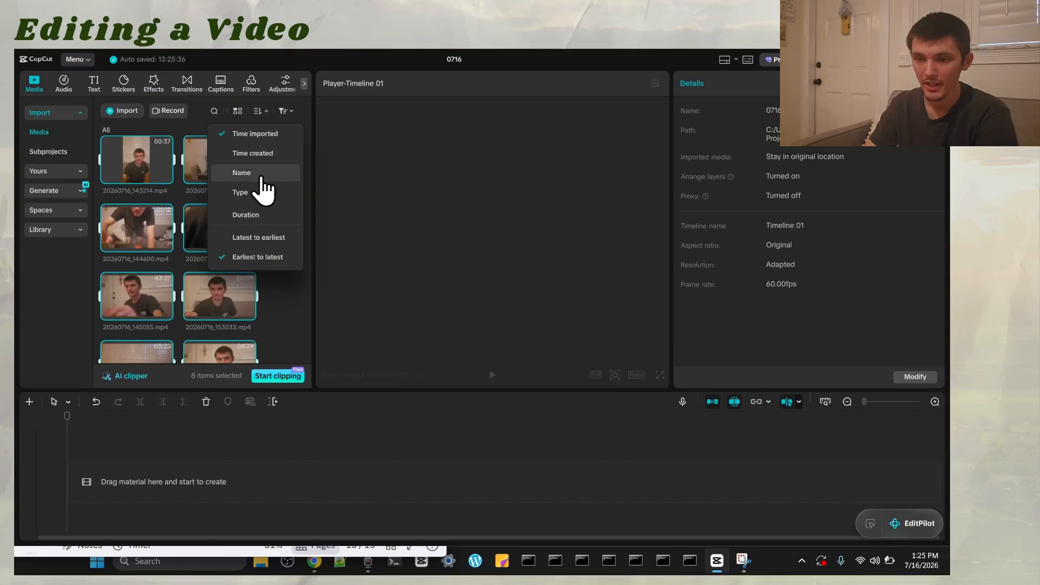
- Sort the media from A to Z, then place 20260716_143214.mp4 on the timeline with Recording (118).m4a on an audio track beneath it
click(240, 237)
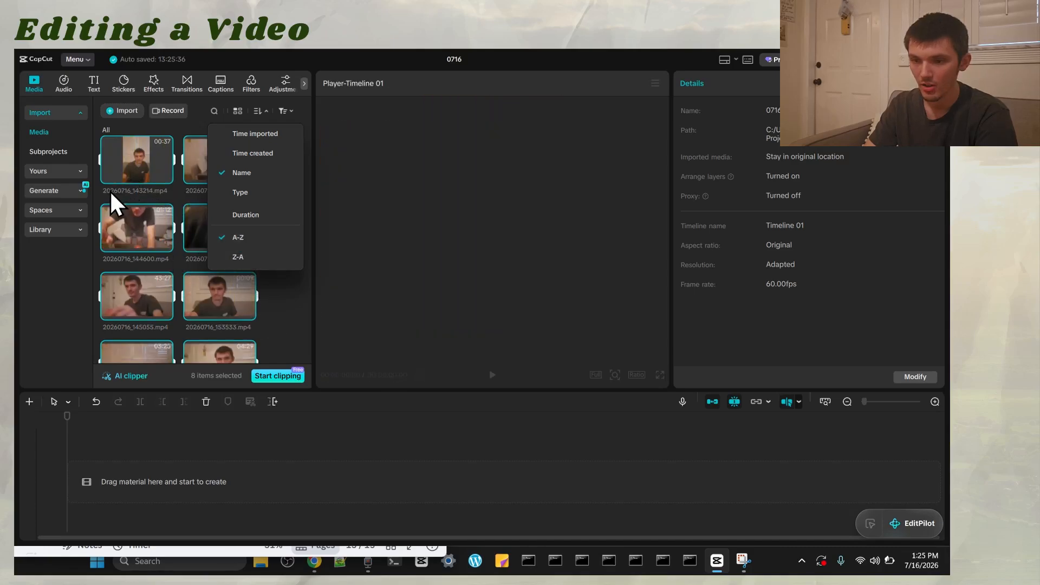
drag(128, 174, 148, 493)
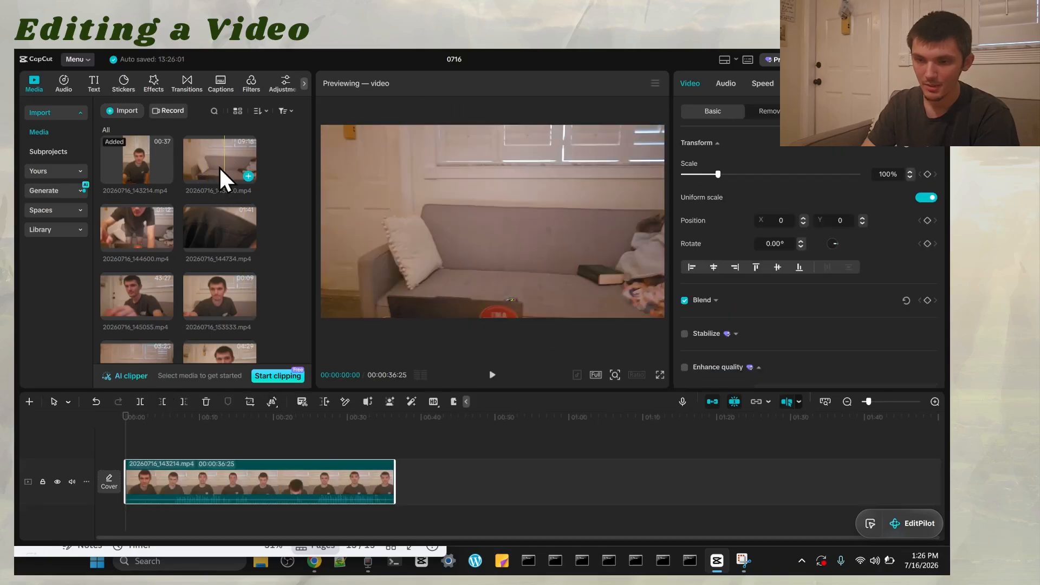
scroll(186, 228, down, 2)
drag(219, 323, 168, 490)
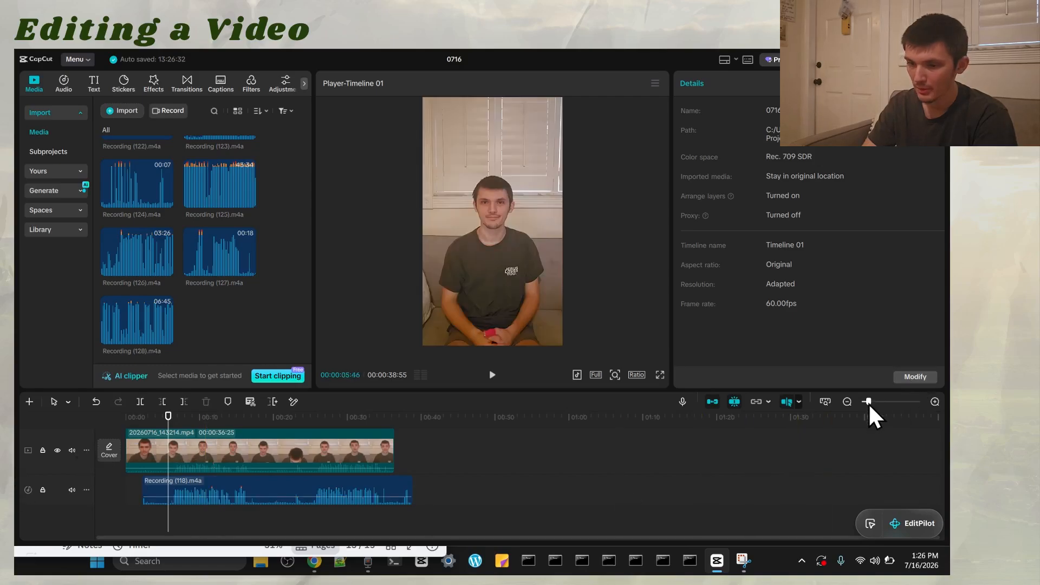
- Shift Recording (118) slightly earlier to line up with the video's own sound, and play the section to check the sync
drag(869, 405, 887, 411)
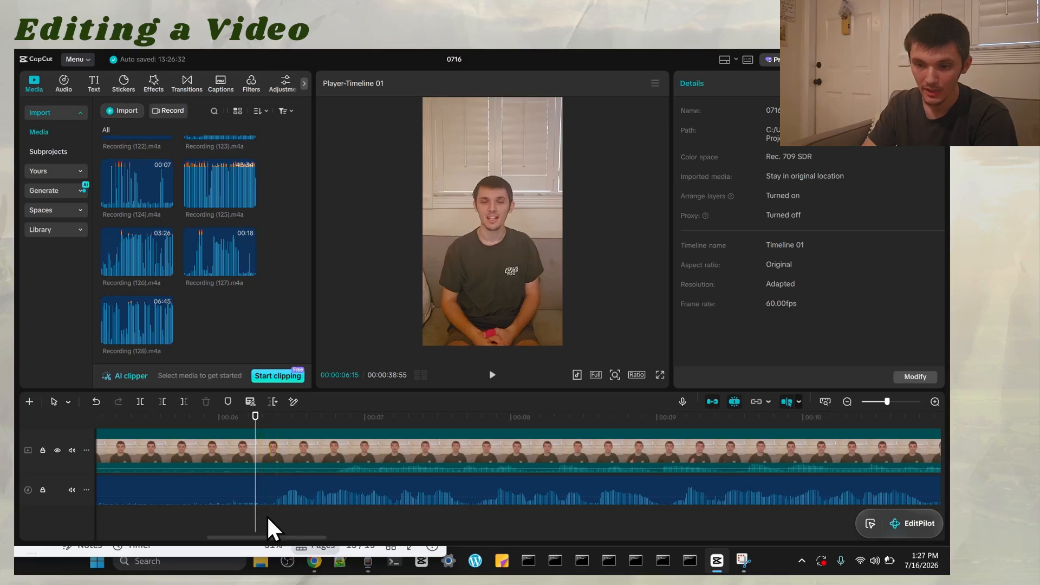
drag(321, 495, 296, 492)
key(space)
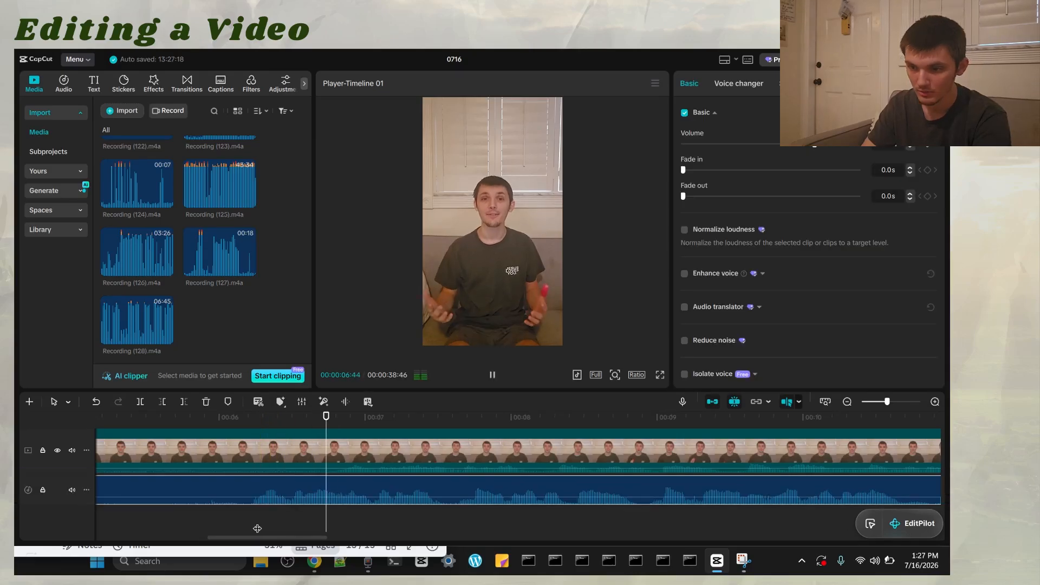
key(space)
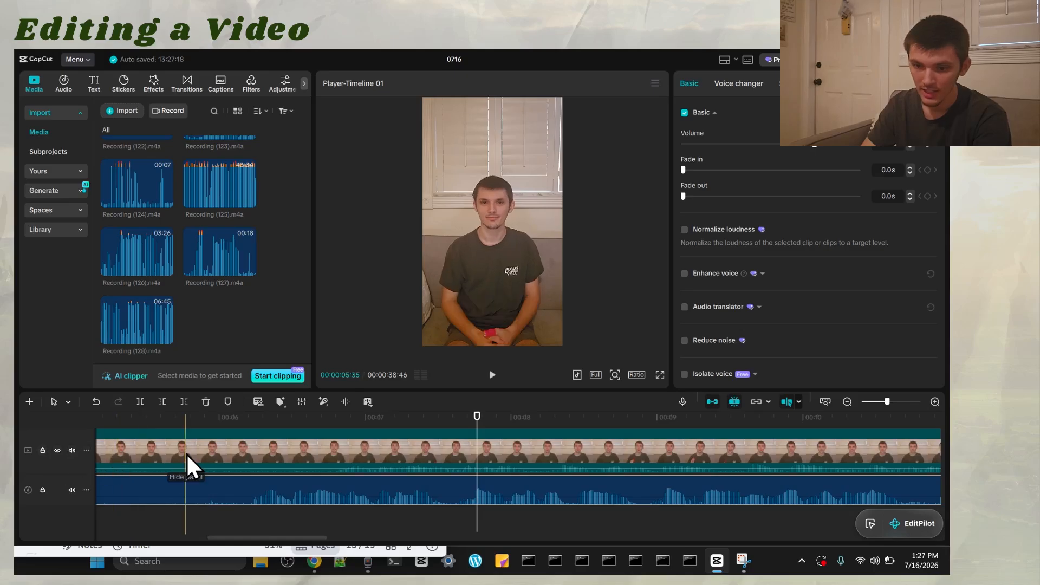
- Mute the video track and play from about 6 seconds to hear only Recording (118) against the picture
click(72, 451)
click(237, 521)
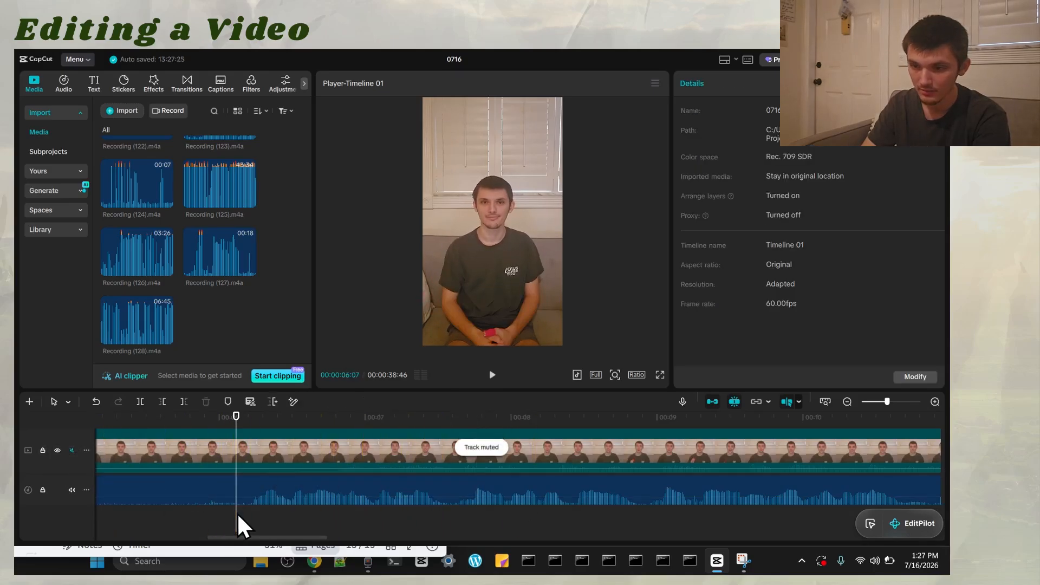
key(space)
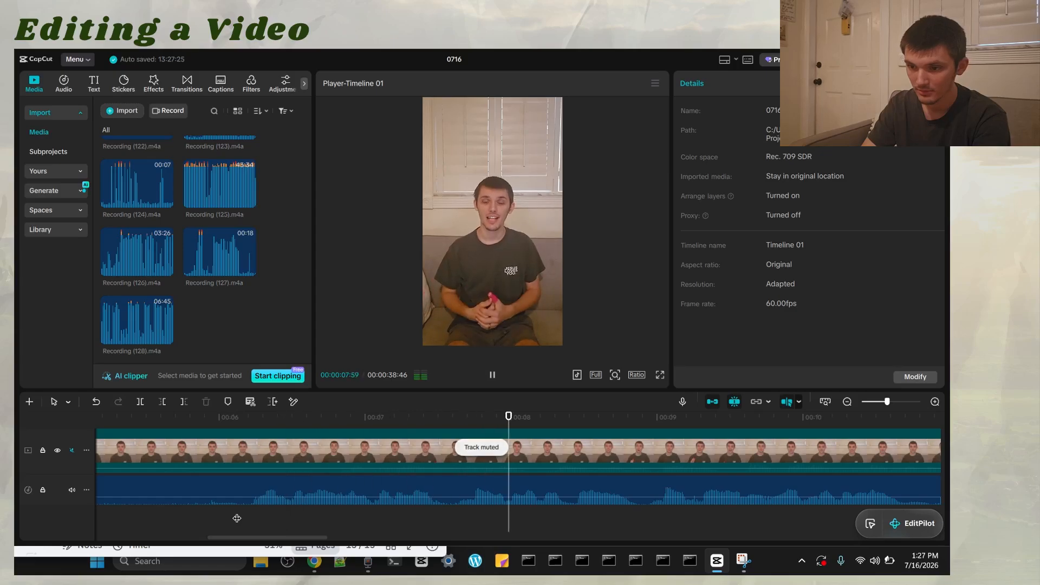
key(space)
- Split the video and Recording (118) at about 00:00:25:36, delete the earlier parts, and trim both ends to a length of 00:00:08:45
drag(887, 401, 903, 401)
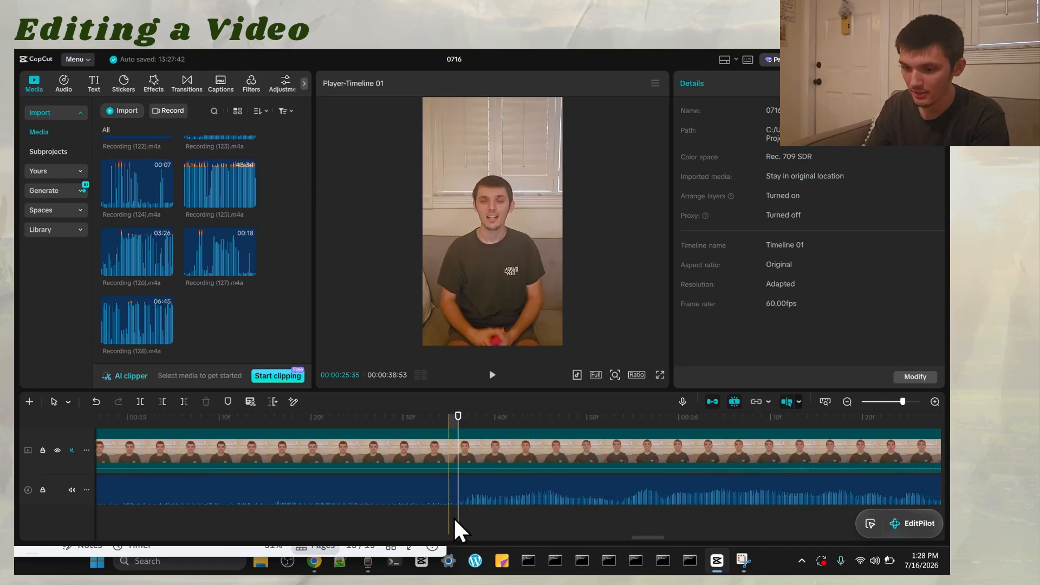
scroll(455, 531, down, 2)
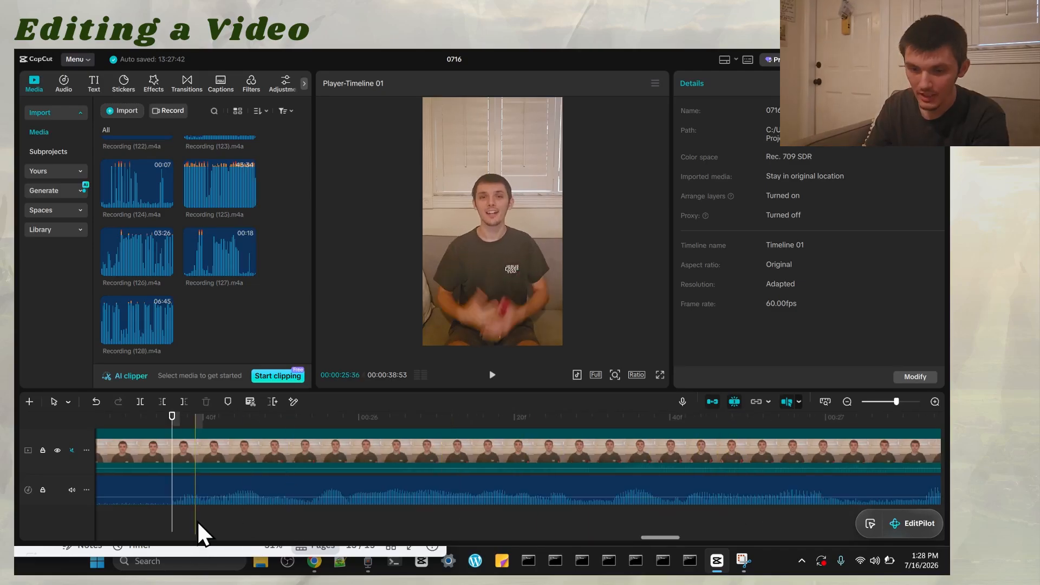
click(141, 406)
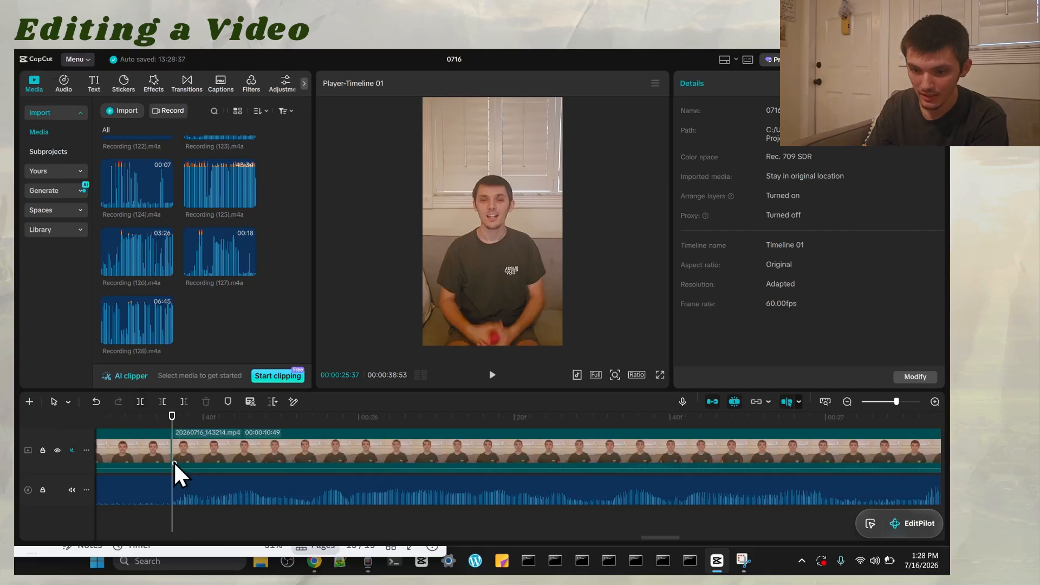
click(174, 482)
click(140, 402)
click(132, 488)
key(Delete)
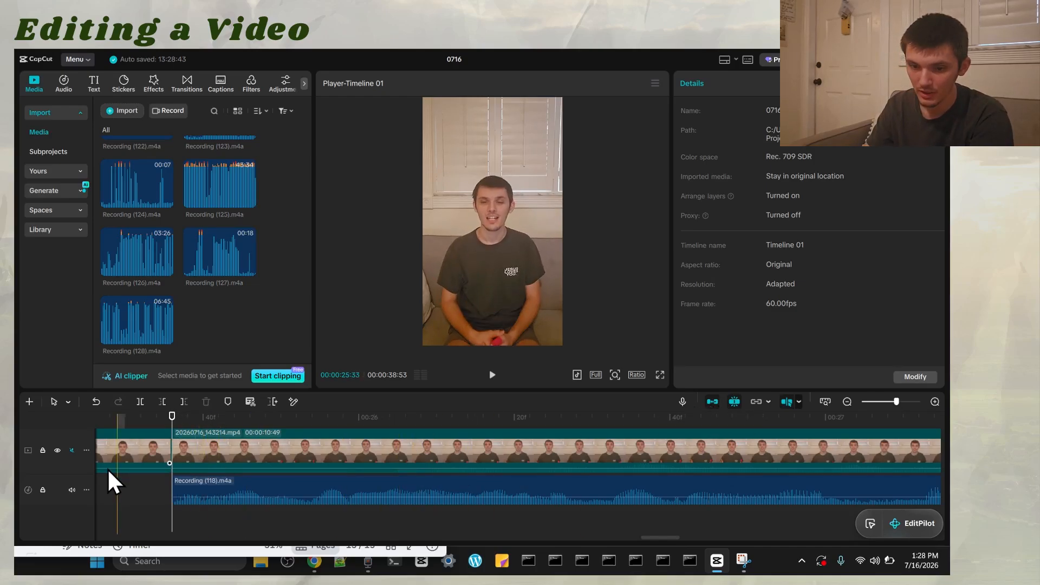
click(159, 451)
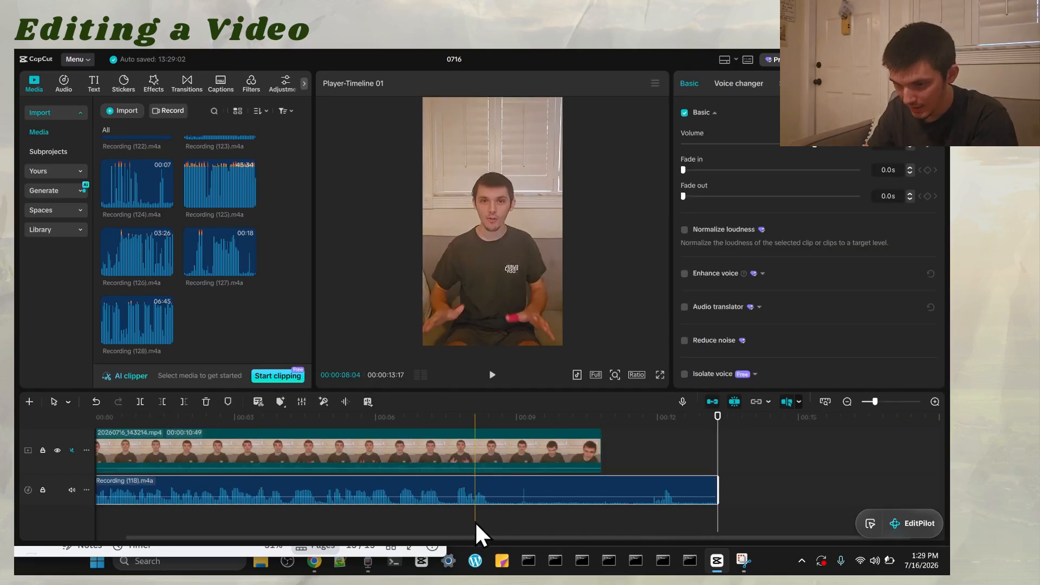
click(478, 523)
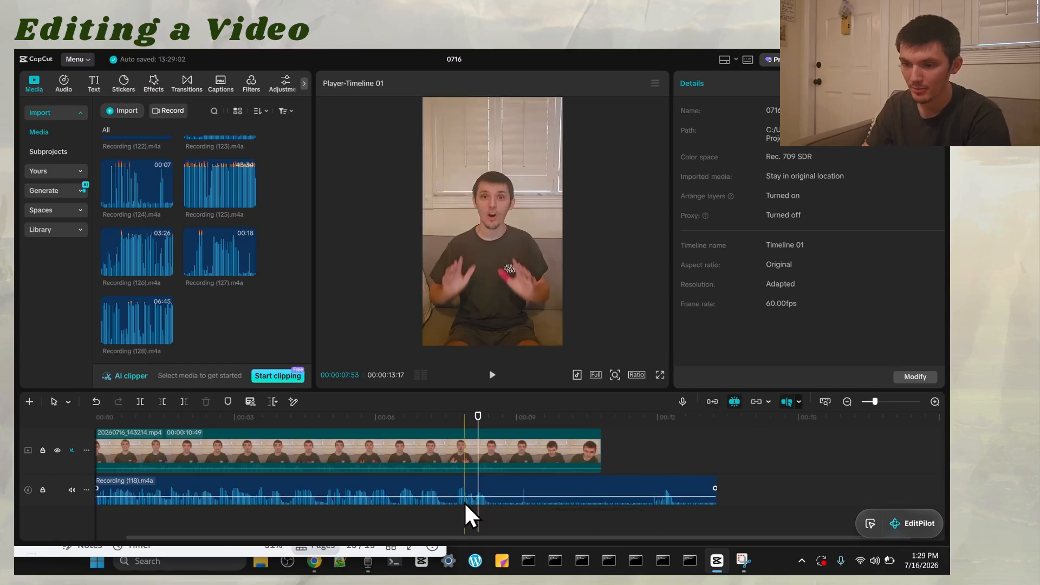
drag(875, 402, 880, 401)
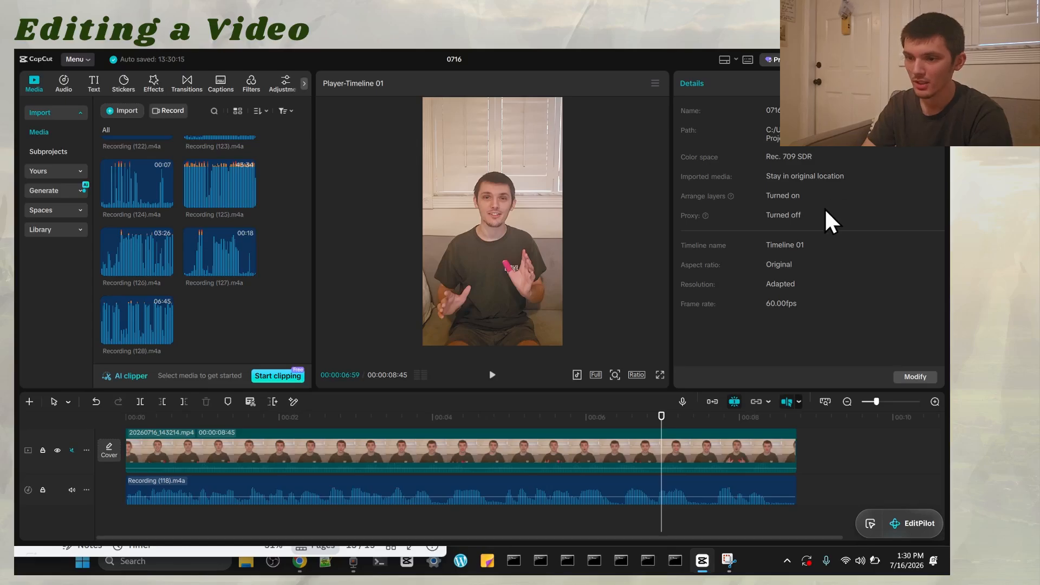
- Export the timeline as "Intro clip" in 1080P, H.264 mp4 at 60fps, and delete the exported video clip from the timeline
key(ctrl+e)
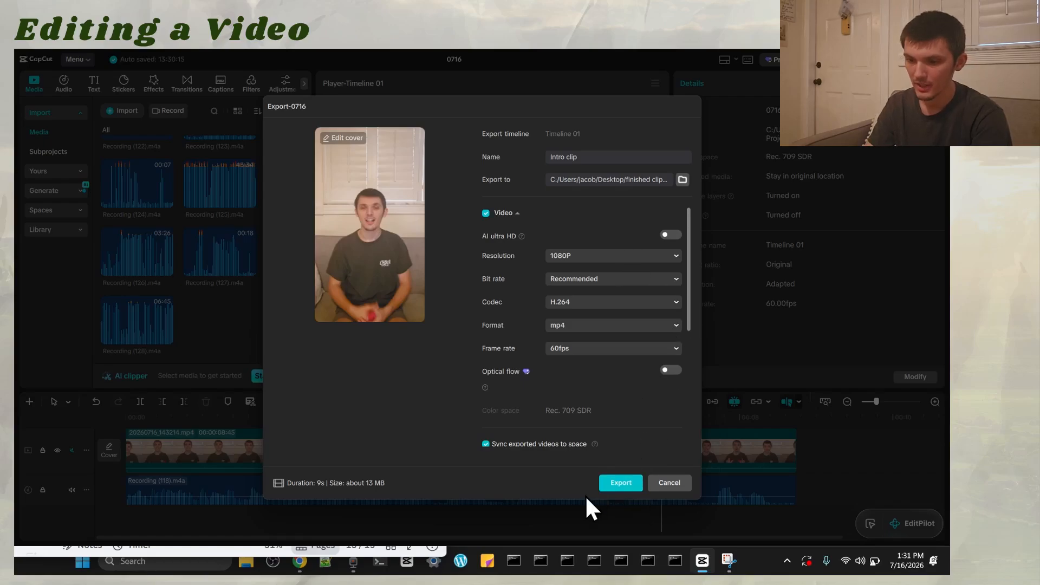
click(622, 483)
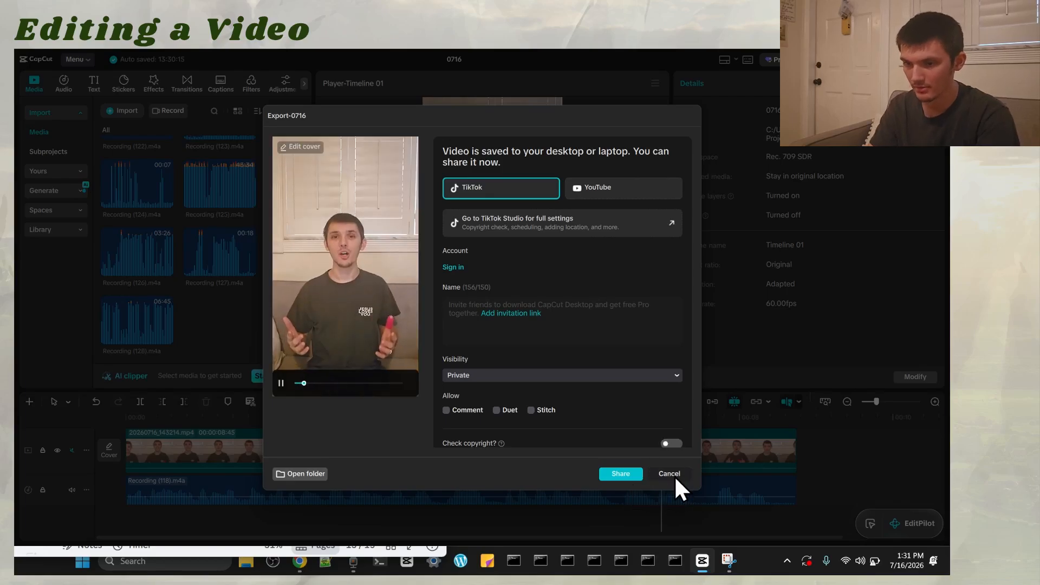
click(672, 478)
click(749, 459)
key(Delete)
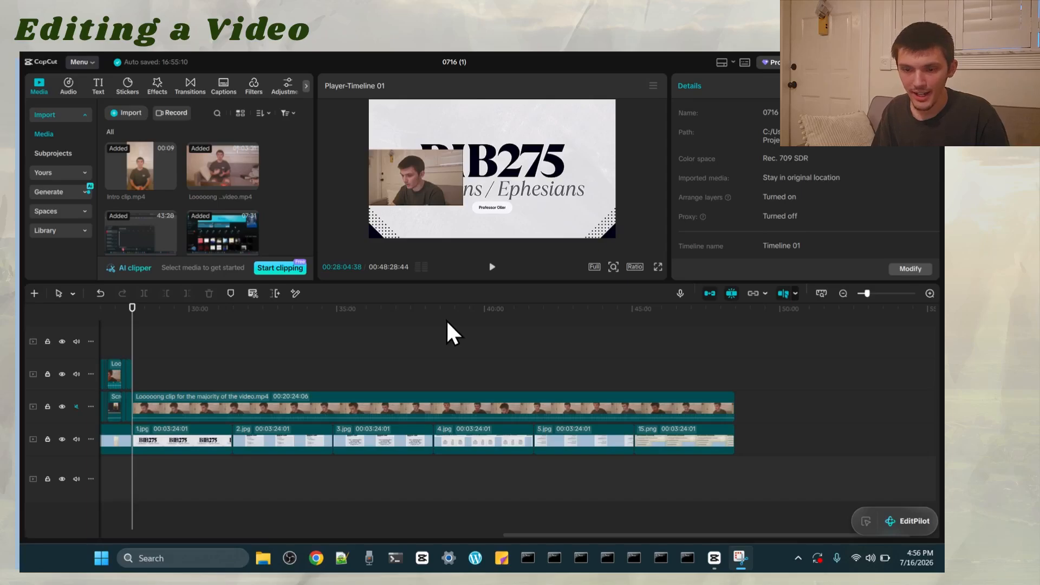
- In project 0716 (1), move the long main video clip so that it starts where slide 2.jpg begins
click(207, 471)
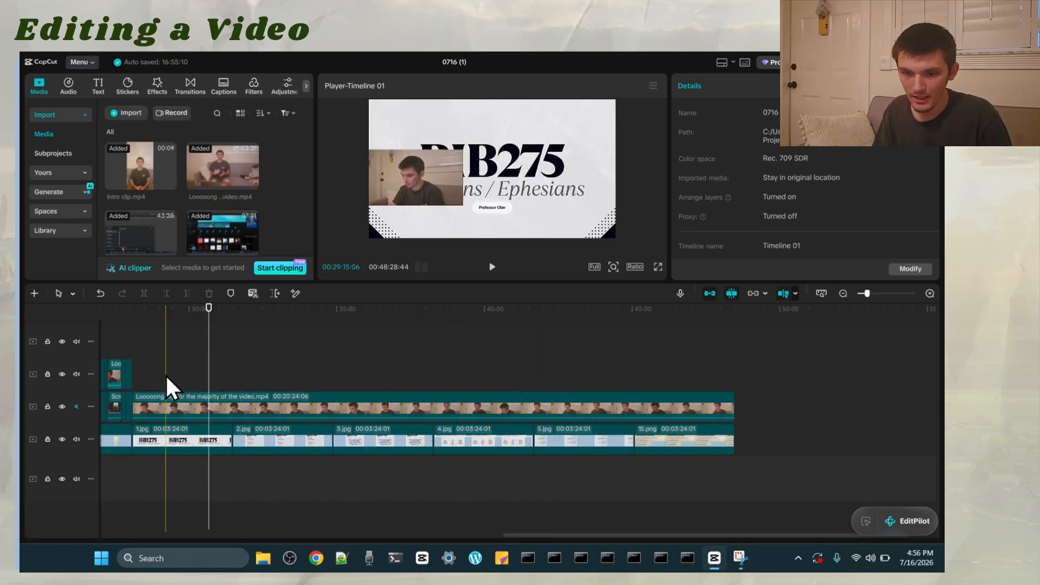
click(234, 364)
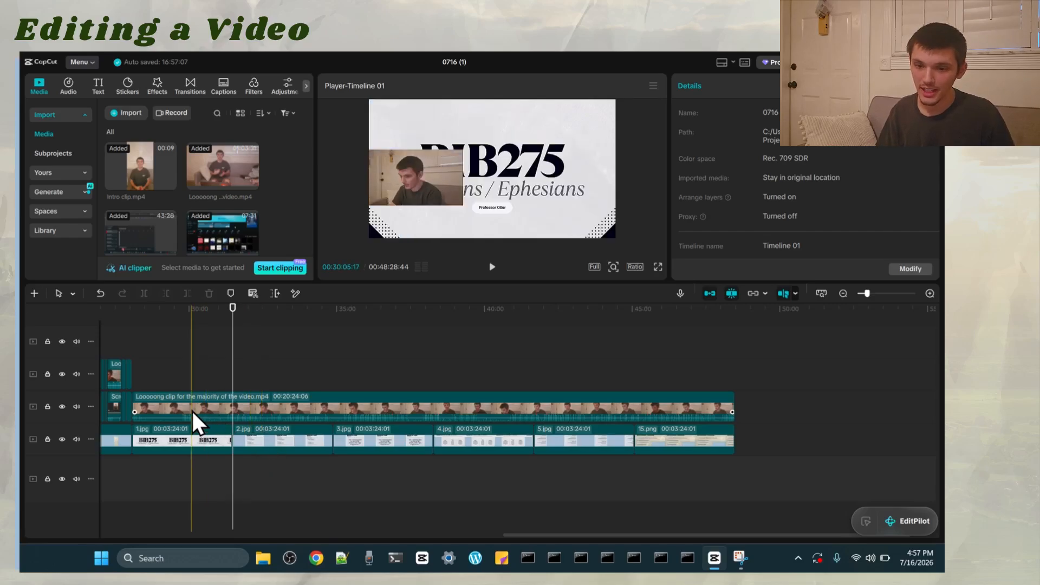
drag(190, 408, 294, 402)
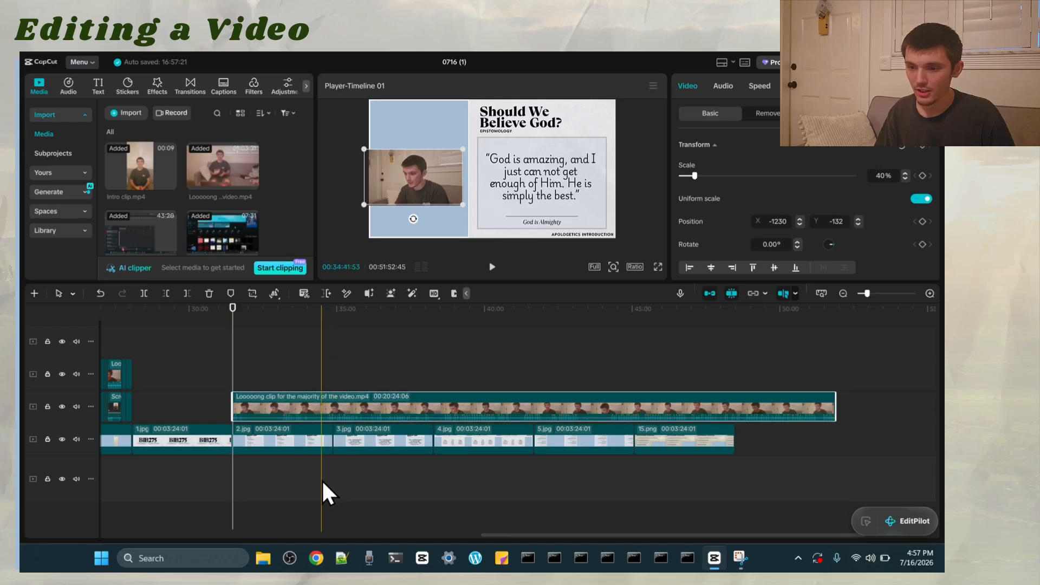
- Extend slide 2.jpg to 00:07:07:16 and slide 3.jpg to 00:04:35:29 beneath the long video clip
click(374, 484)
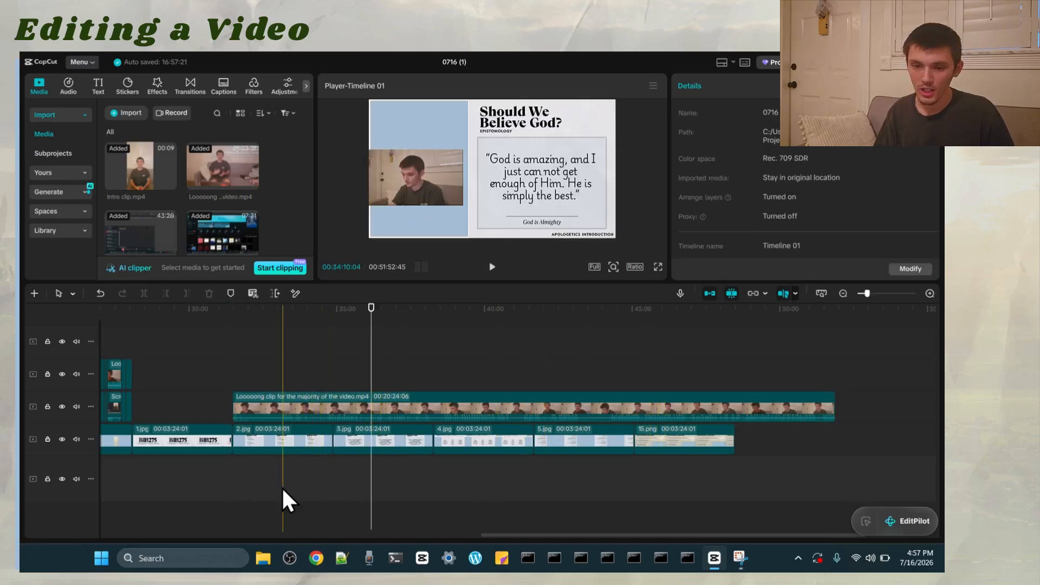
click(245, 414)
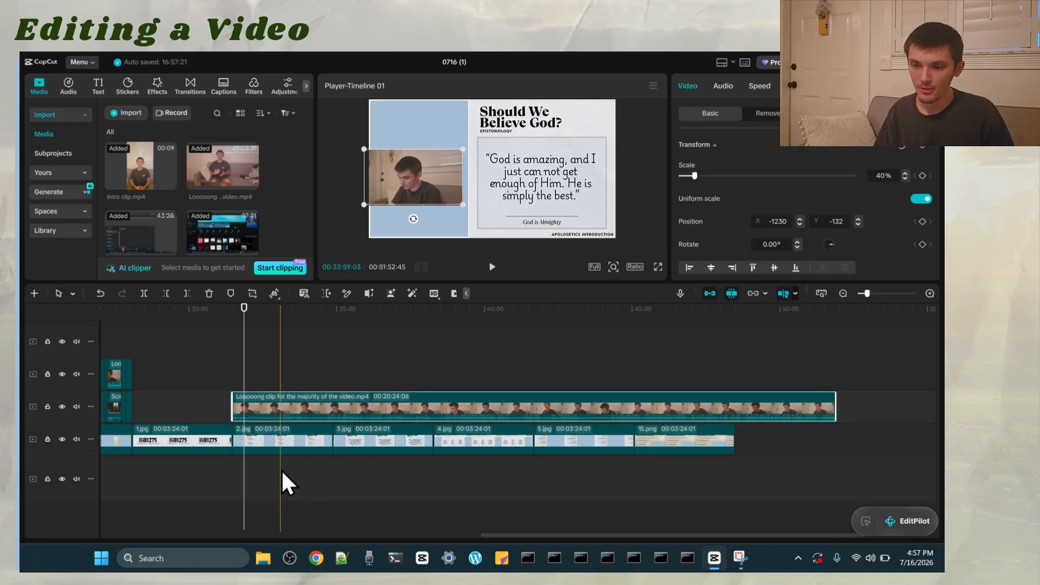
click(383, 477)
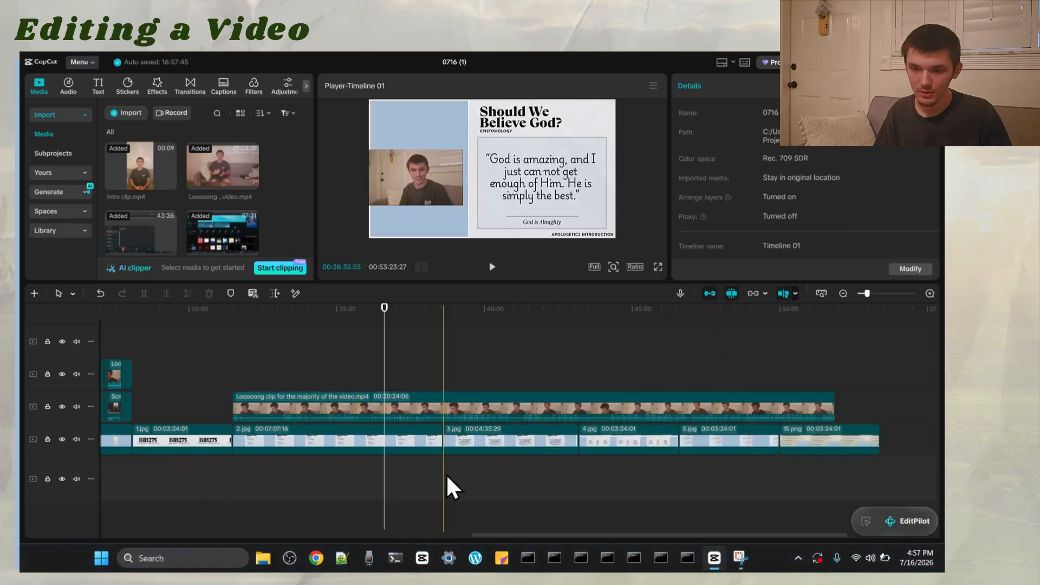
- Split the long video clip at the starts of slides 3.jpg, 4.jpg, 5.jpg and 15.png, ending the last segment with the slides
click(445, 475)
click(444, 407)
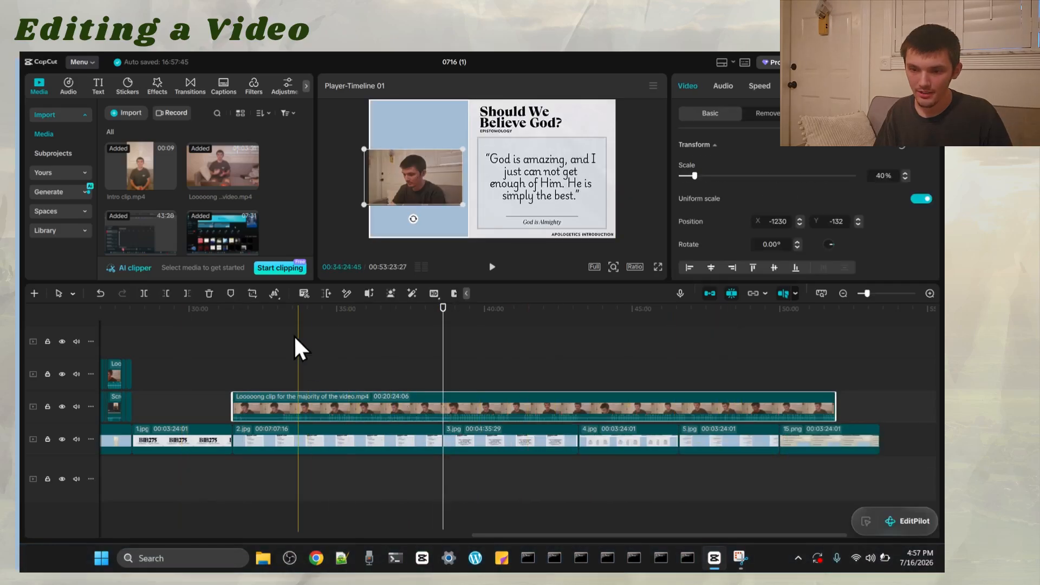
click(144, 294)
click(398, 478)
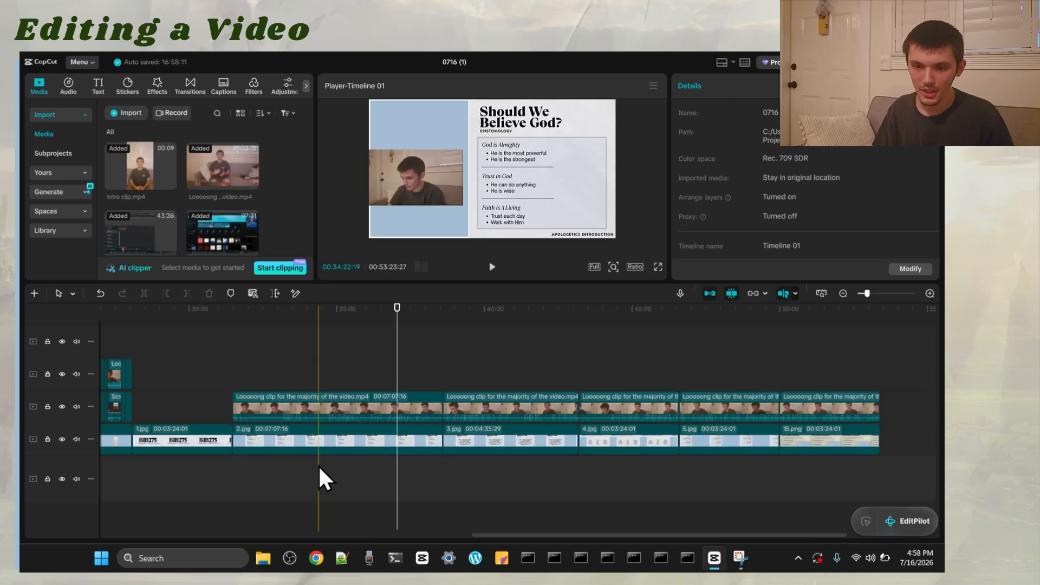
- Crop the video segment above slide 2.jpg closely around the speaker and fill the slide's blue panel at 106% scale, X -1190, Y 0
click(329, 368)
click(356, 405)
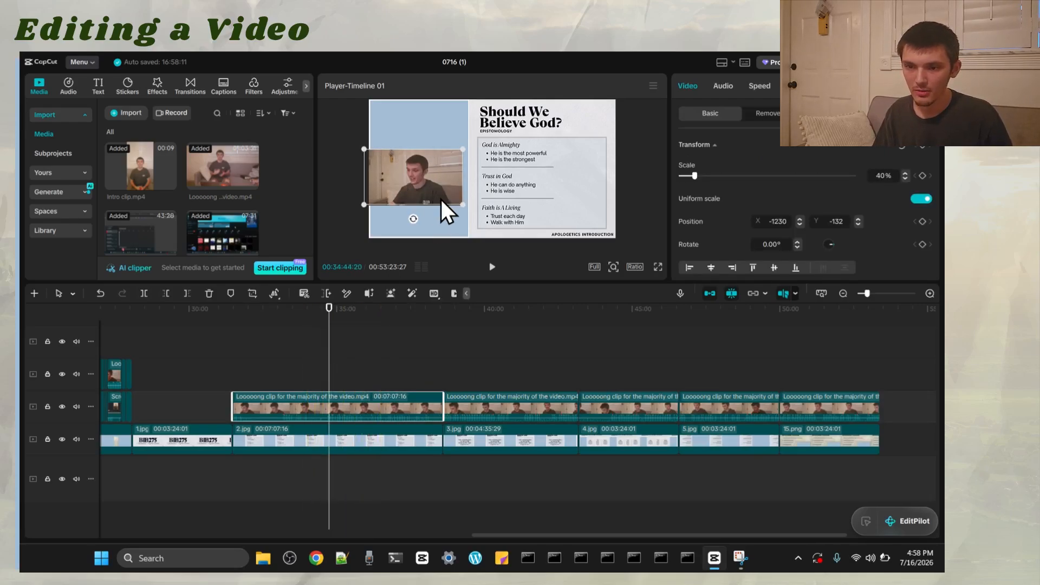
right_click(385, 405)
mouse_move(508, 187)
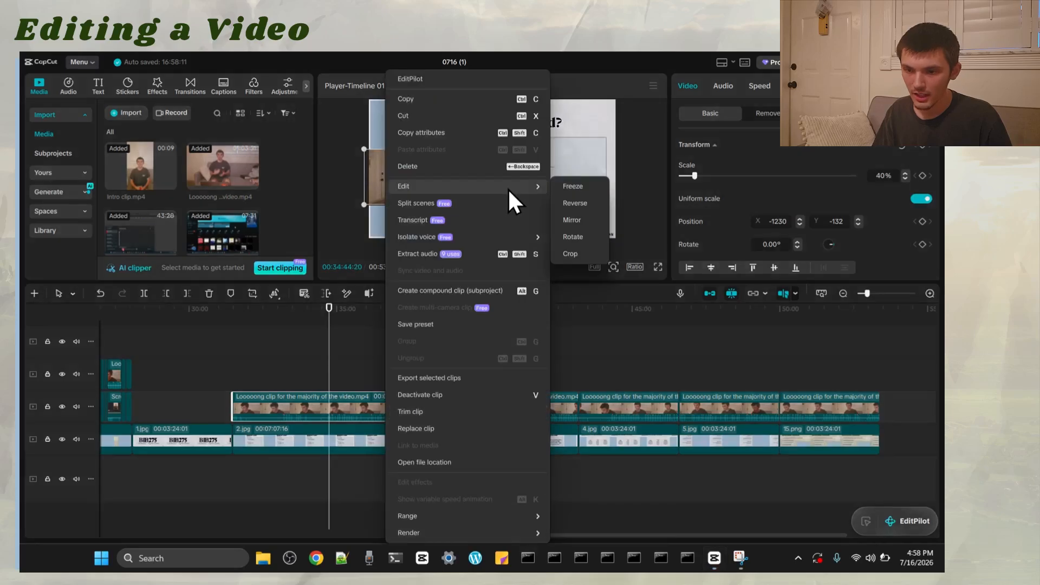
click(571, 255)
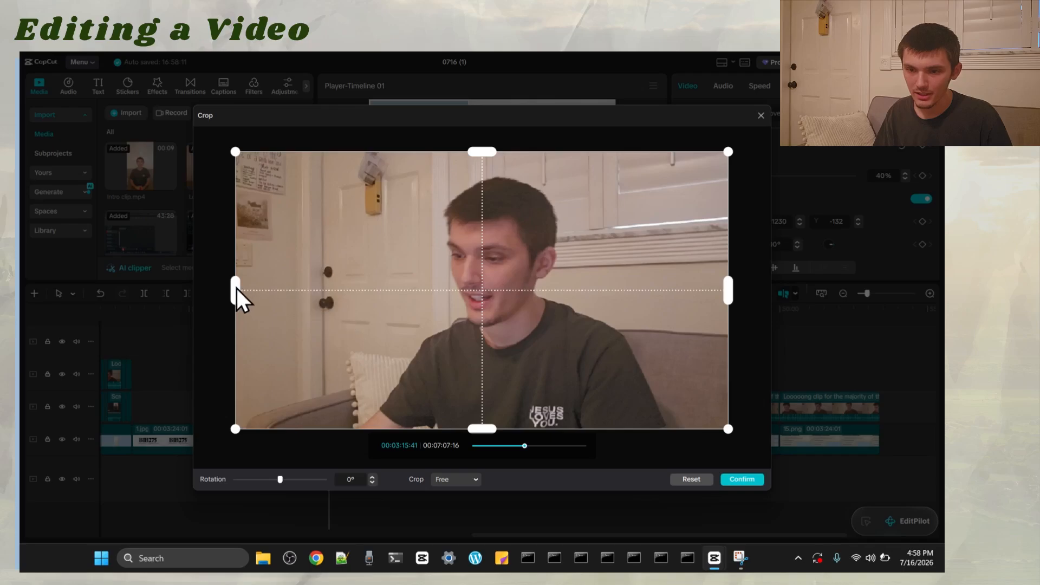
drag(236, 290, 382, 291)
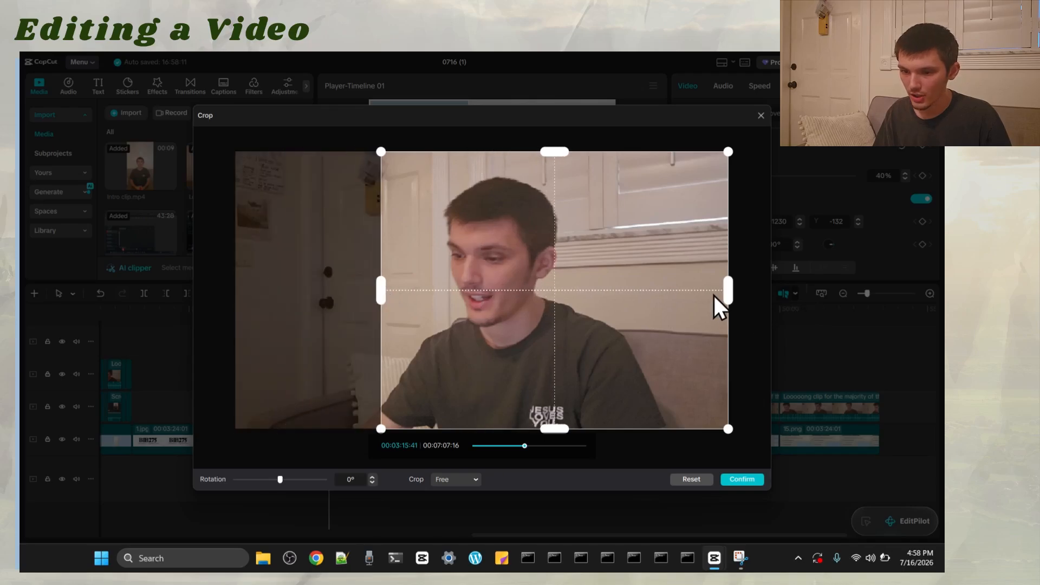
click(742, 479)
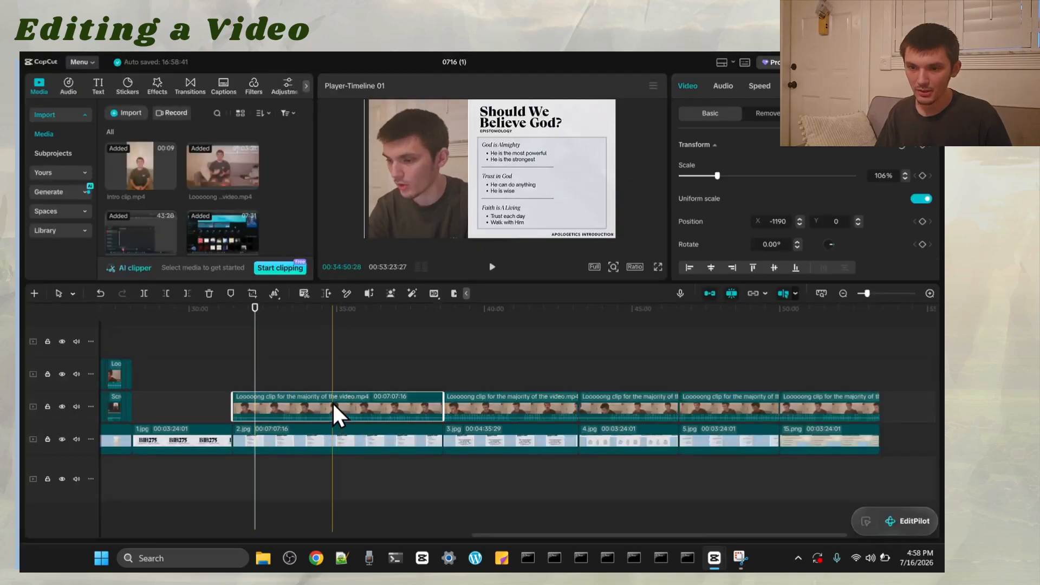
- Mirror the cropped video segment above slide 2.jpg so the speaker faces the slide's text
right_click(347, 402)
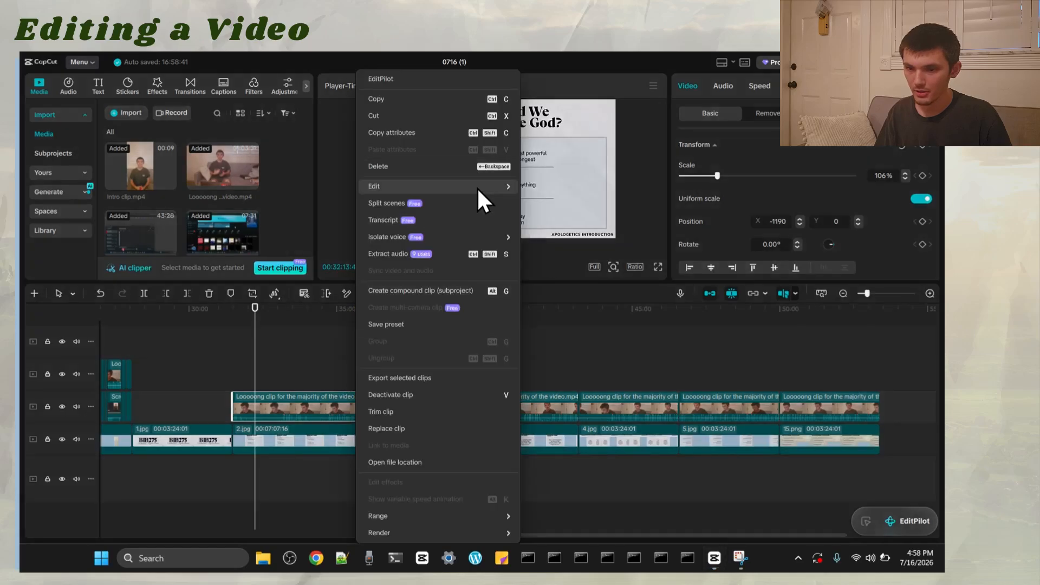
mouse_move(476, 187)
click(555, 209)
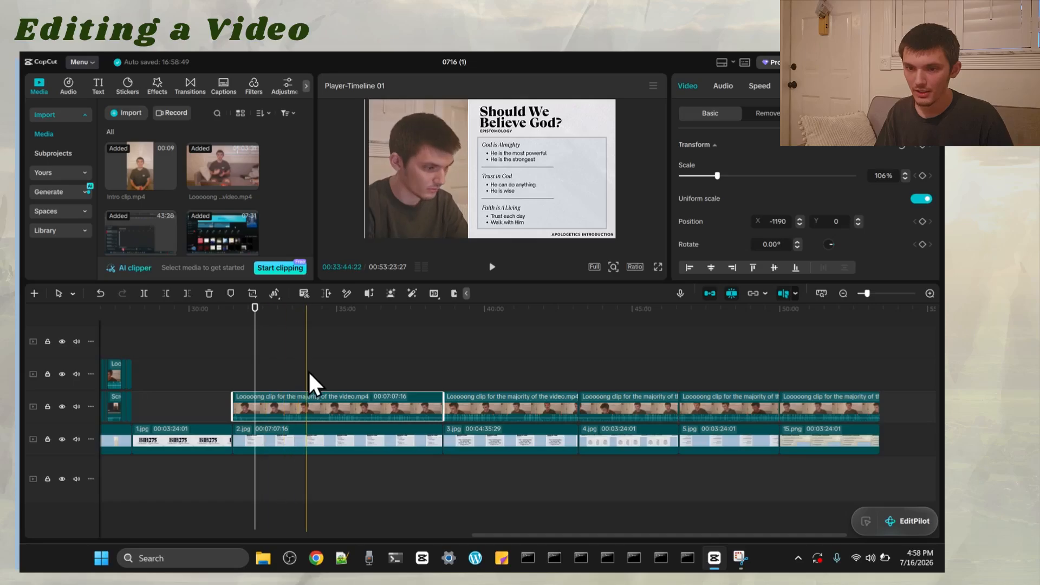
- Crop the video segment above slide 3.jpg from both sides to a narrow portrait frame around the speaker
click(334, 353)
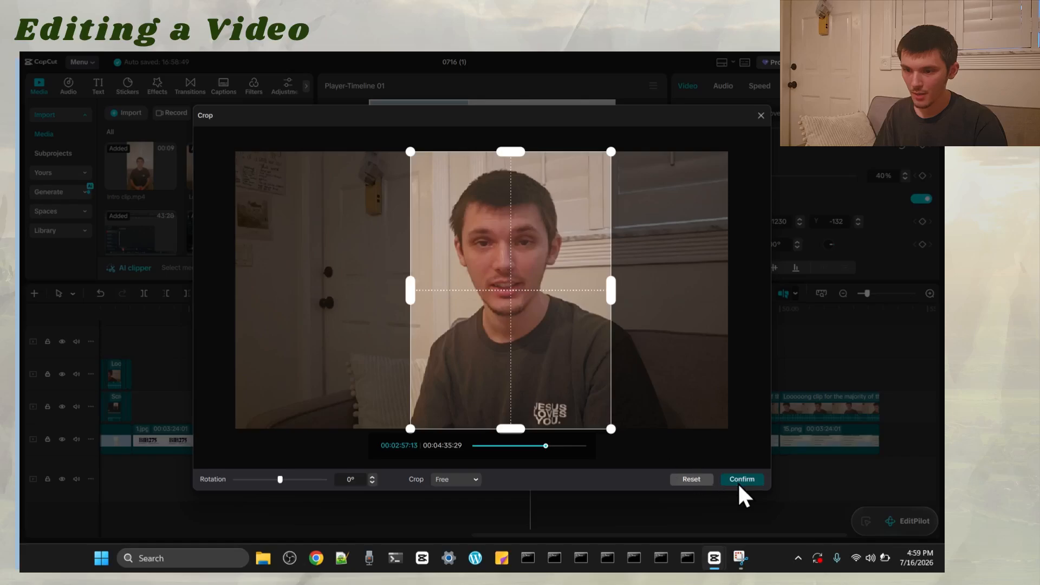
click(740, 481)
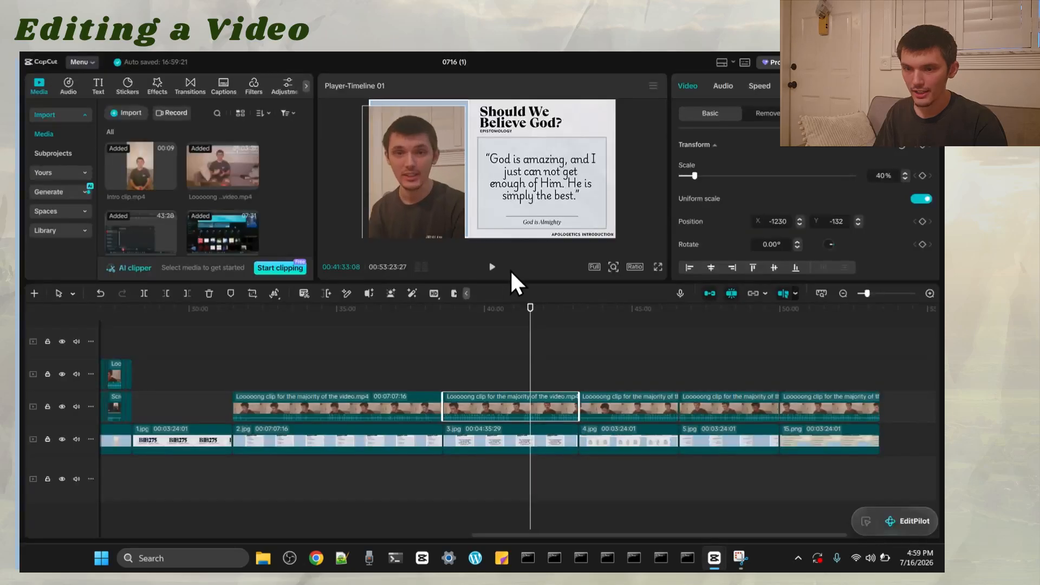
- Scale the cropped video segment above slide 3.jpg to 112% and position it to fill the blue panel beside the quote
click(644, 225)
click(422, 161)
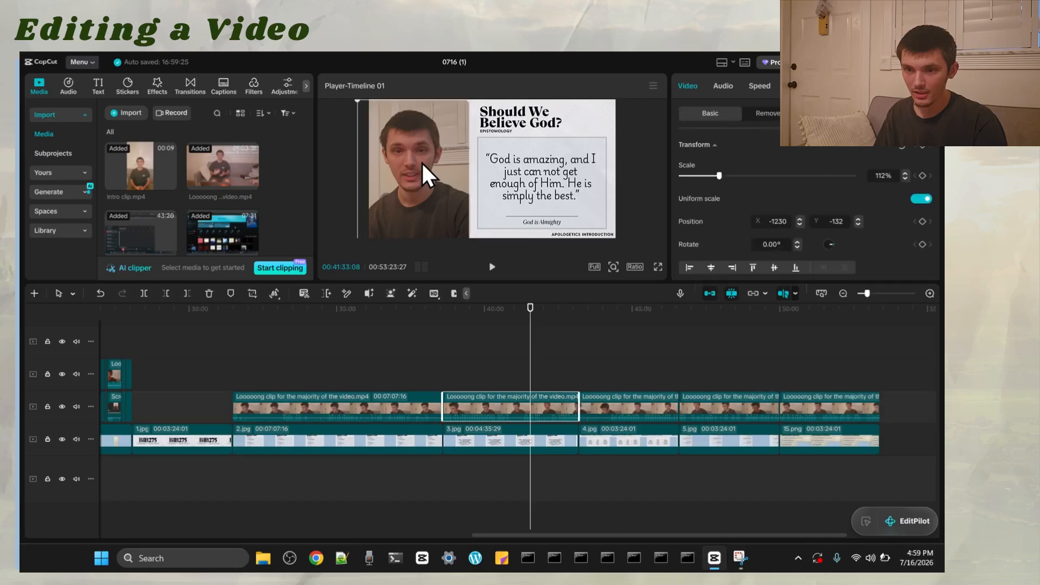
- In project 0712, examine how slide 6.png and the speaker video are layered and positioned in the Galatians lecture
click(554, 358)
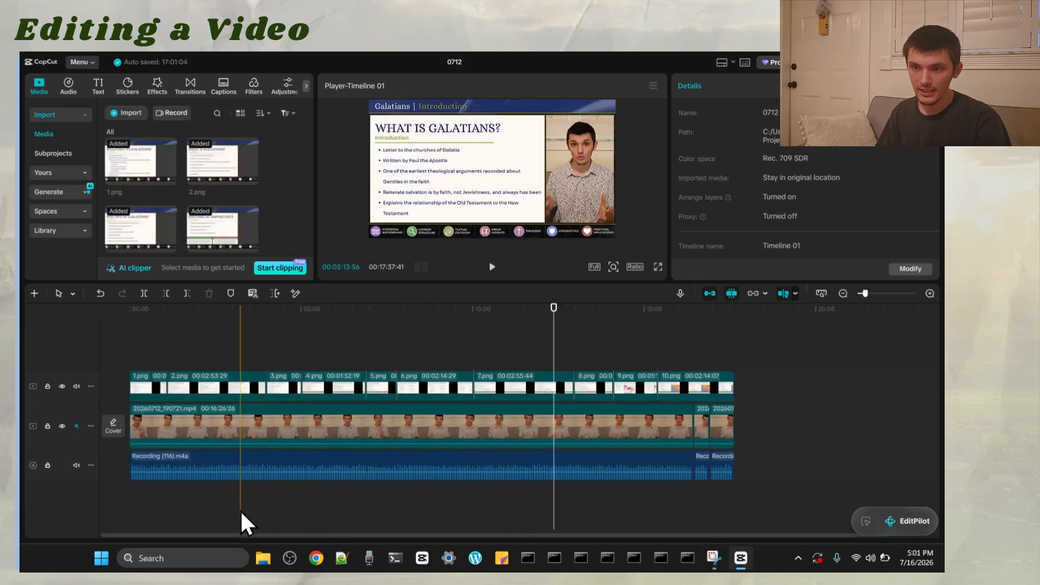
click(407, 499)
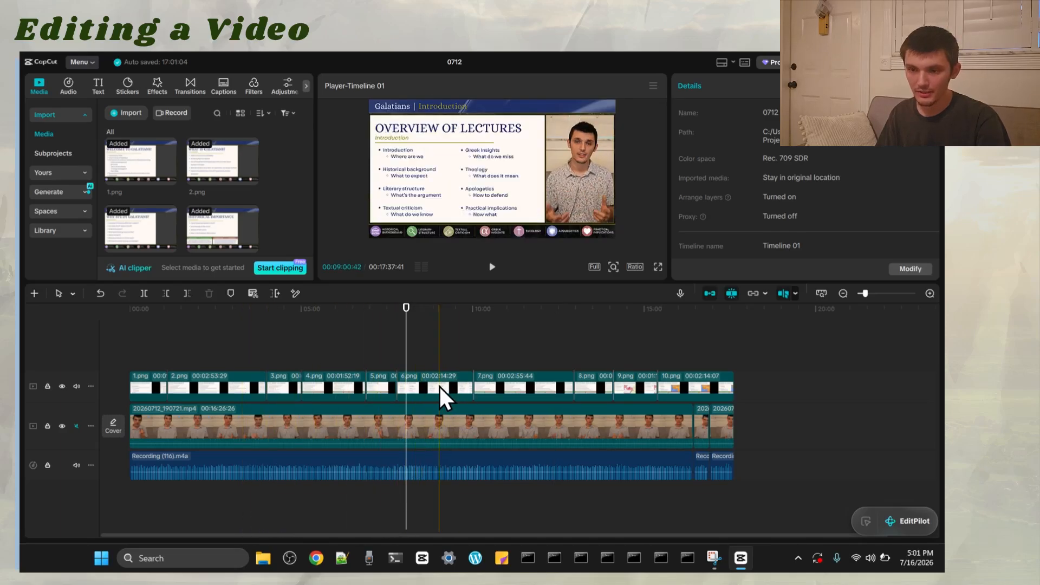
click(495, 176)
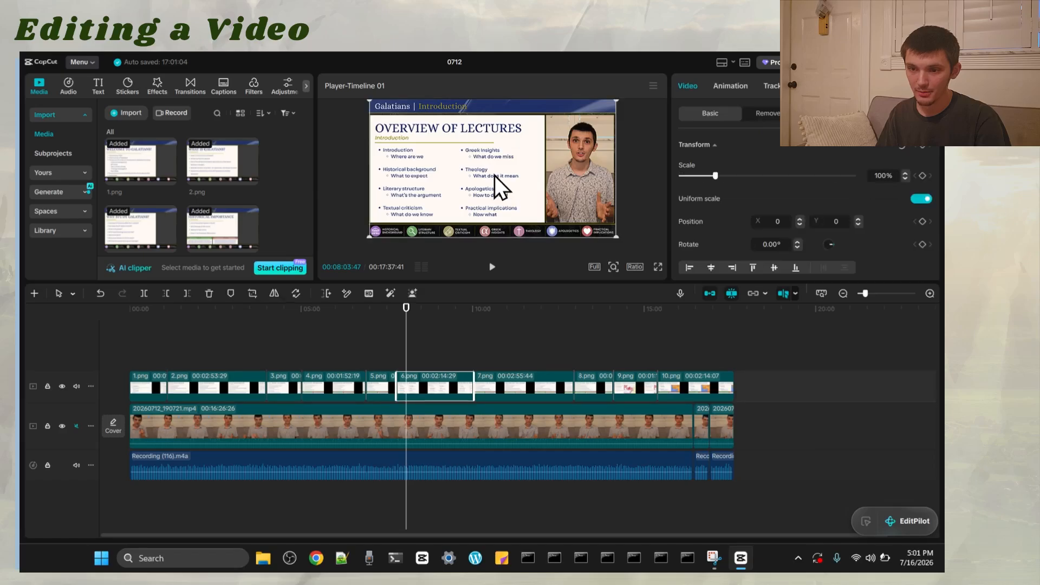
mouse_move(495, 176)
mouse_down()
mouse_move(494, 232)
mouse_move(489, 186)
mouse_up()
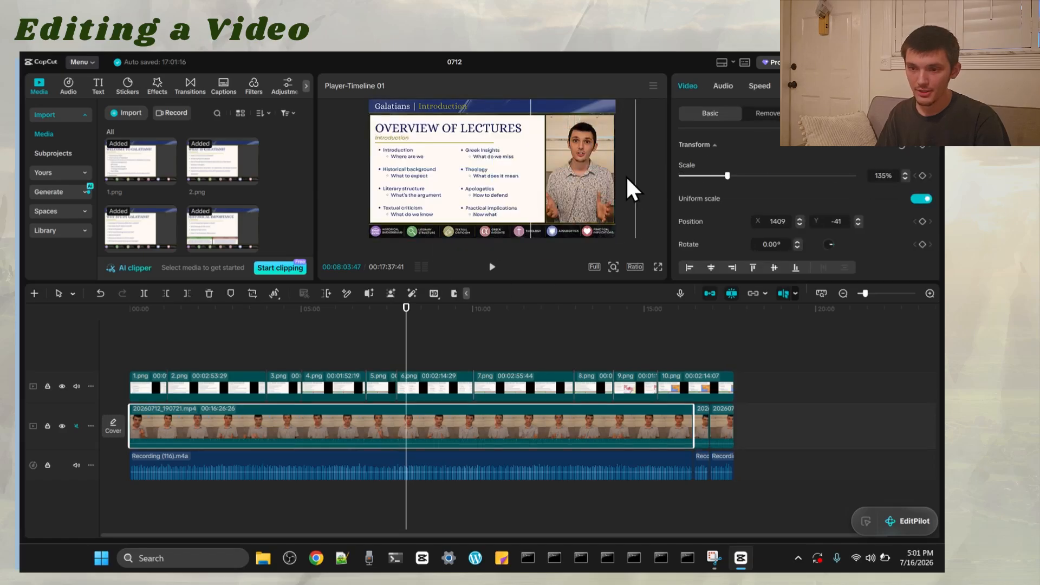
click(659, 164)
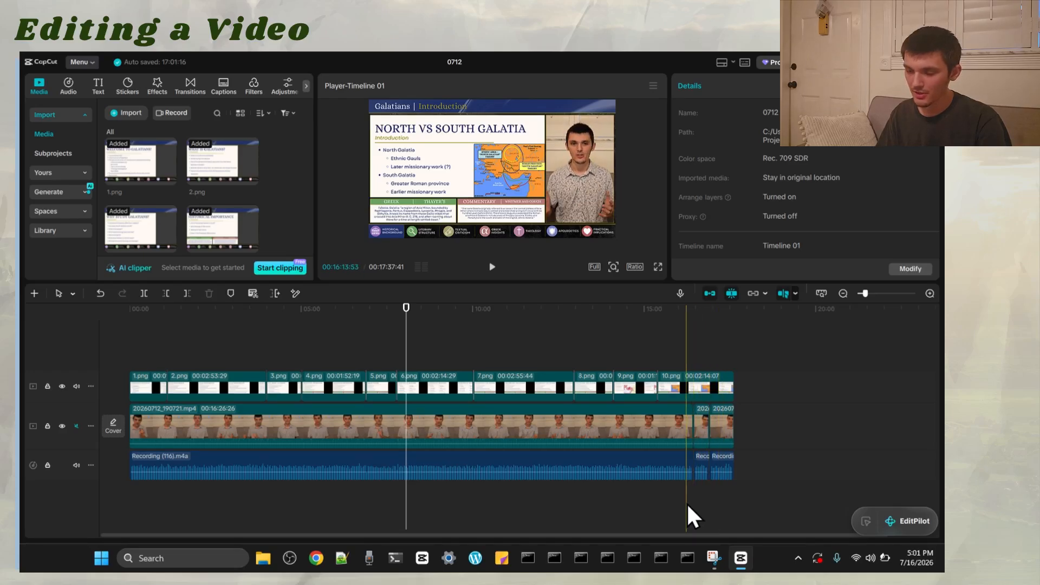
- Play the Galatians lecture in full-screen preview to review the slides beside the cropped speaker video
key(ctrl+shift+f)
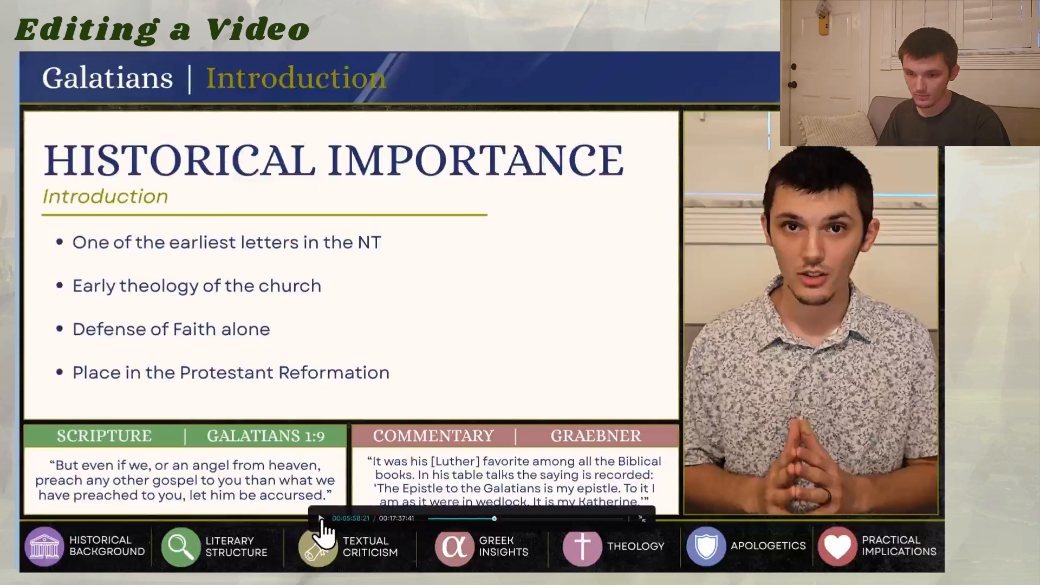
click(321, 520)
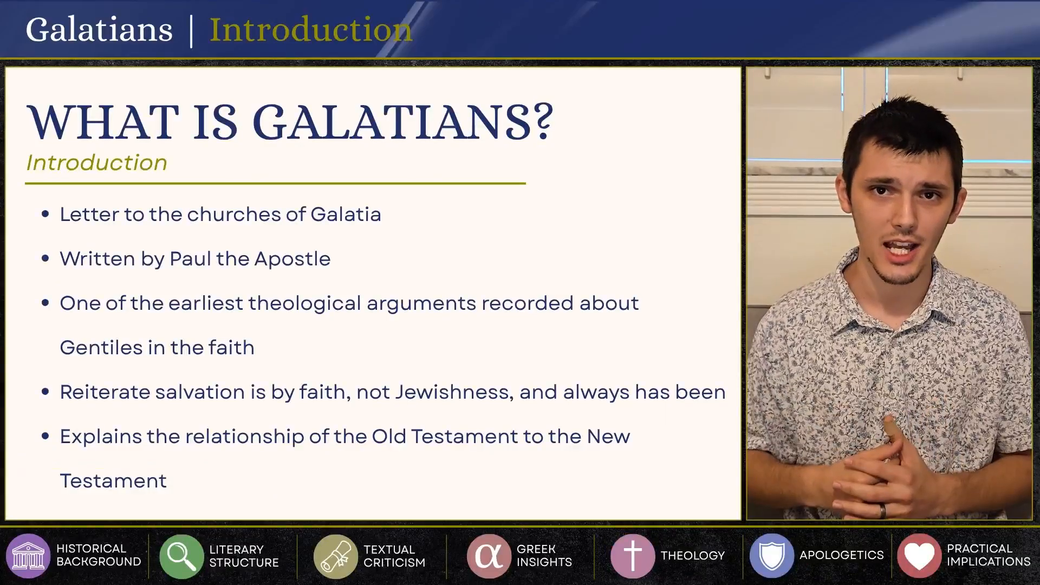